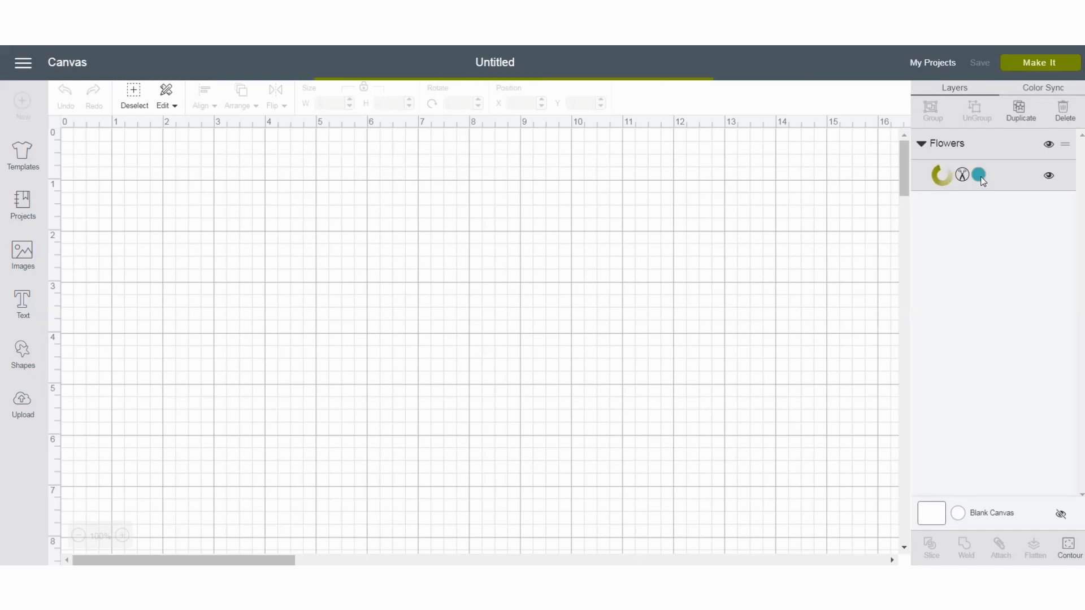
Step: Duplicate the flower cluster and place the copy to the right of the original with a clear gap between them
{"action": "left_click_drag", "start_coordinate": [331, 396], "coordinate": [405, 475]}
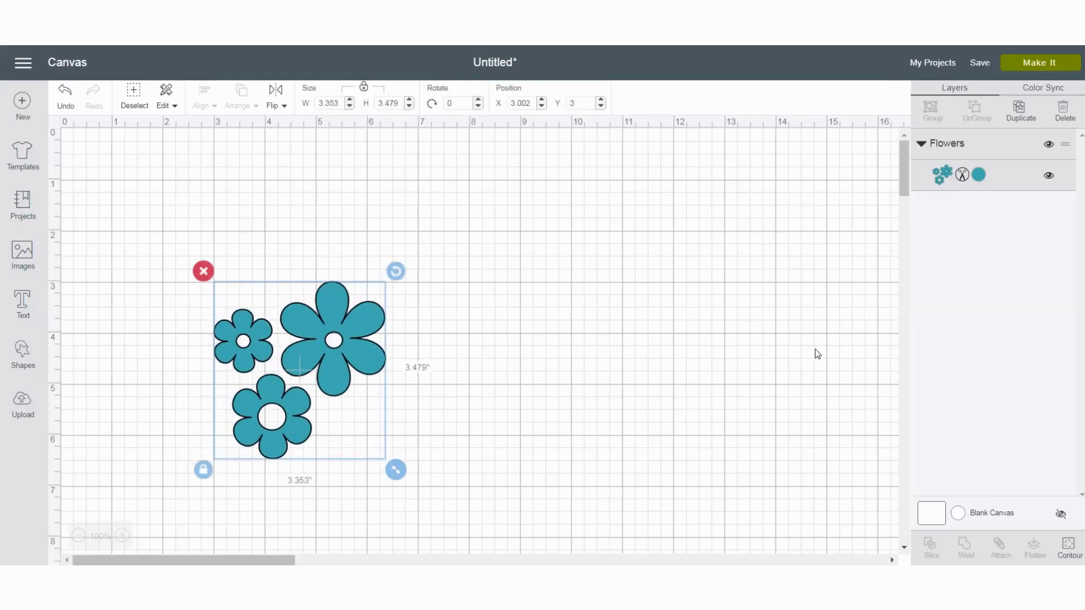
{"action": "left_click", "coordinate": [1021, 111]}
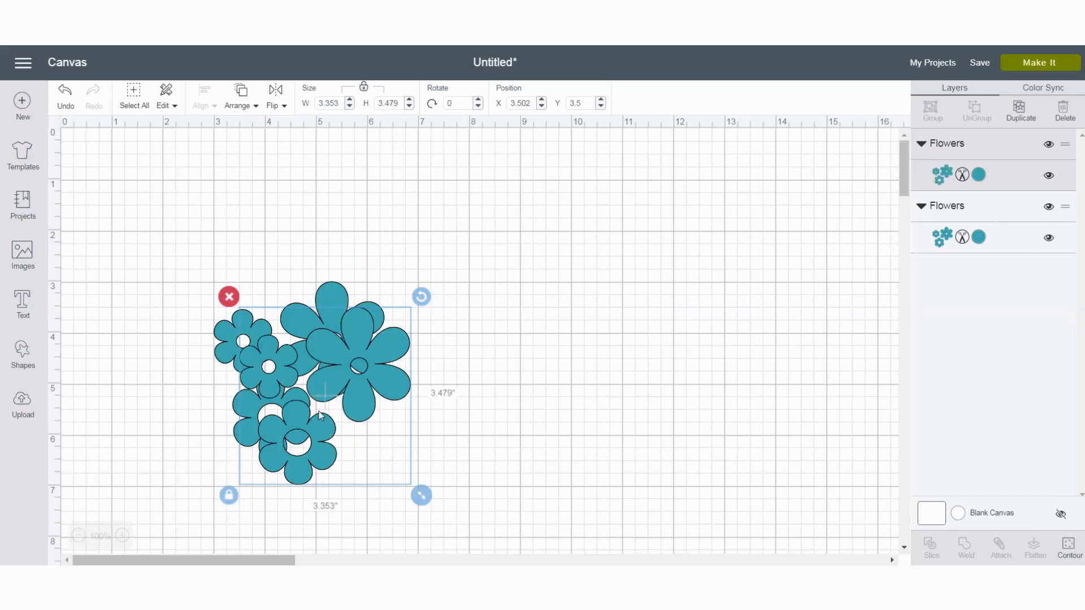
{"action": "left_click_drag", "start_coordinate": [346, 405], "coordinate": [638, 315]}
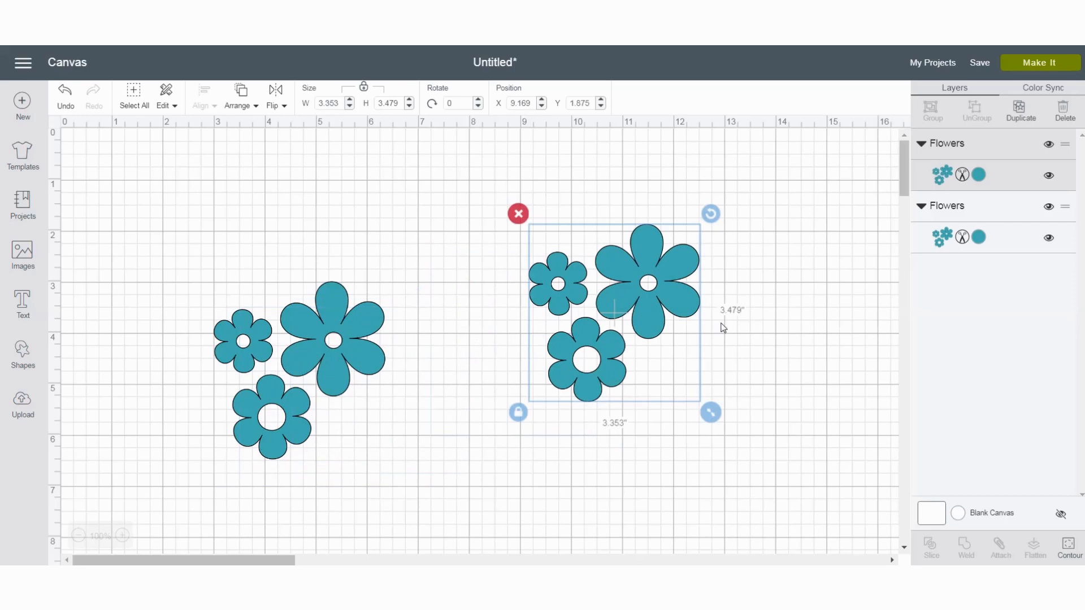
Step: Recolour the original flower cluster pink (#E54B75) and move it up and right, closer to the teal copy
{"action": "left_click", "coordinate": [979, 238]}
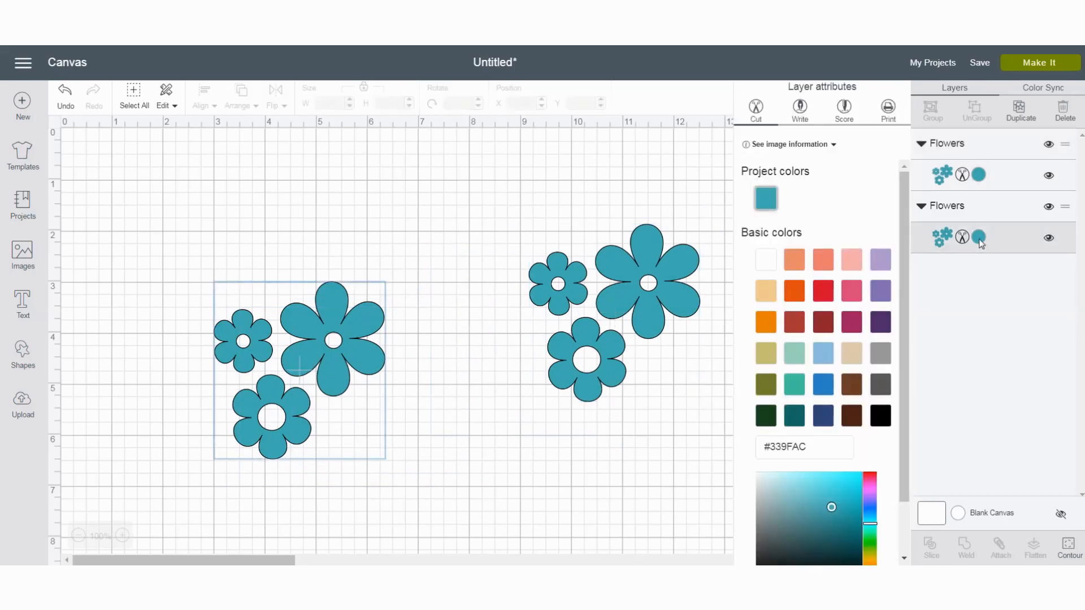
{"action": "left_click", "coordinate": [854, 296]}
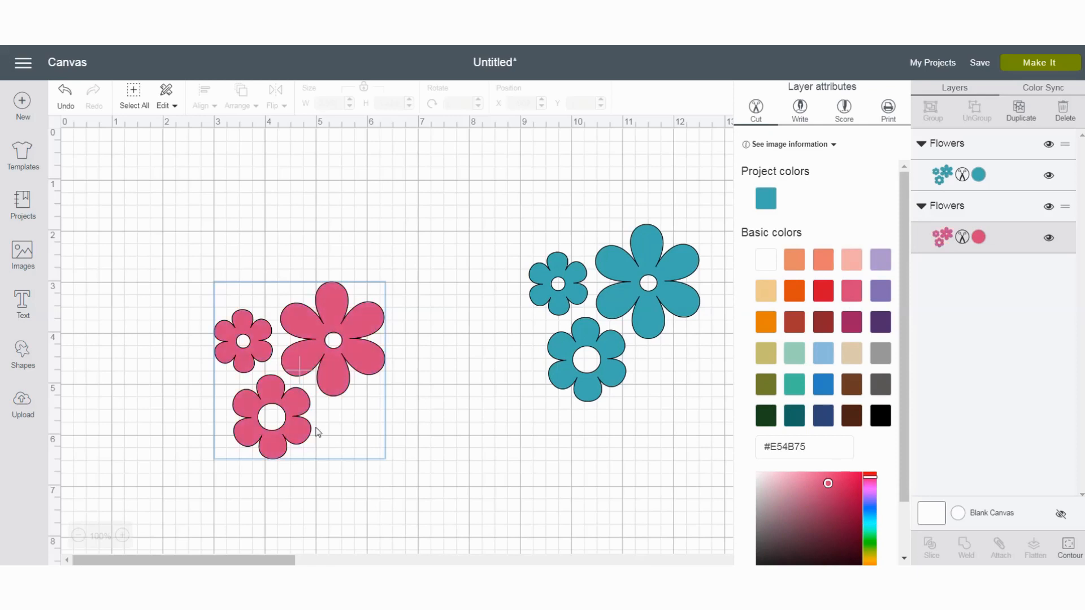
{"action": "left_click_drag", "start_coordinate": [331, 374], "coordinate": [422, 269]}
Step: Rotate the teal cluster to about 92° and place it directly to the right of the pink cluster
{"action": "left_click_drag", "start_coordinate": [544, 244], "coordinate": [533, 198]}
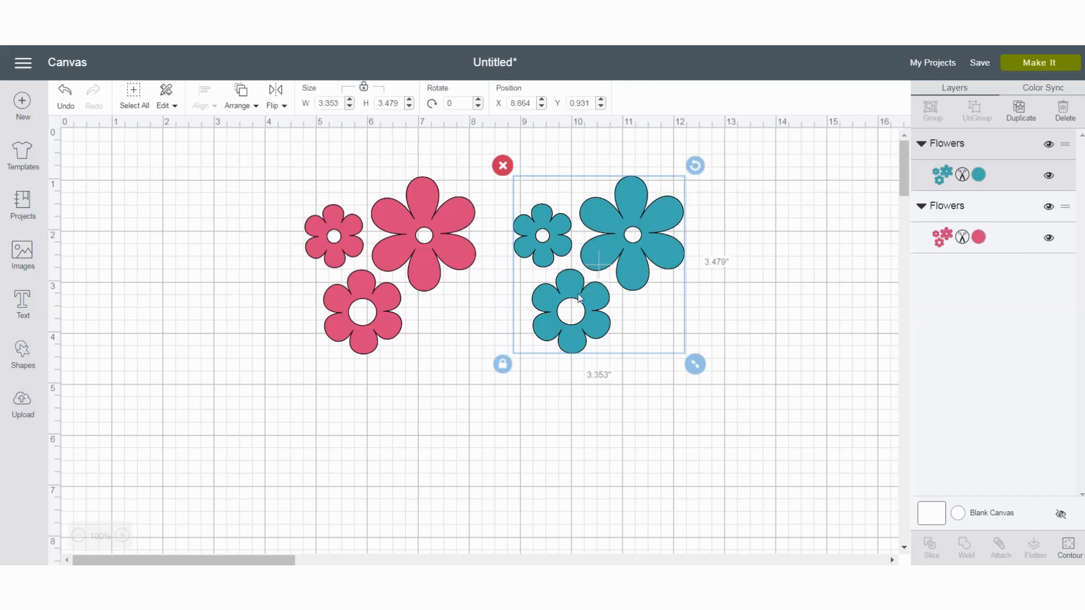
{"action": "left_click_drag", "start_coordinate": [703, 172], "coordinate": [700, 384]}
{"action": "left_click_drag", "start_coordinate": [655, 350], "coordinate": [602, 345]}
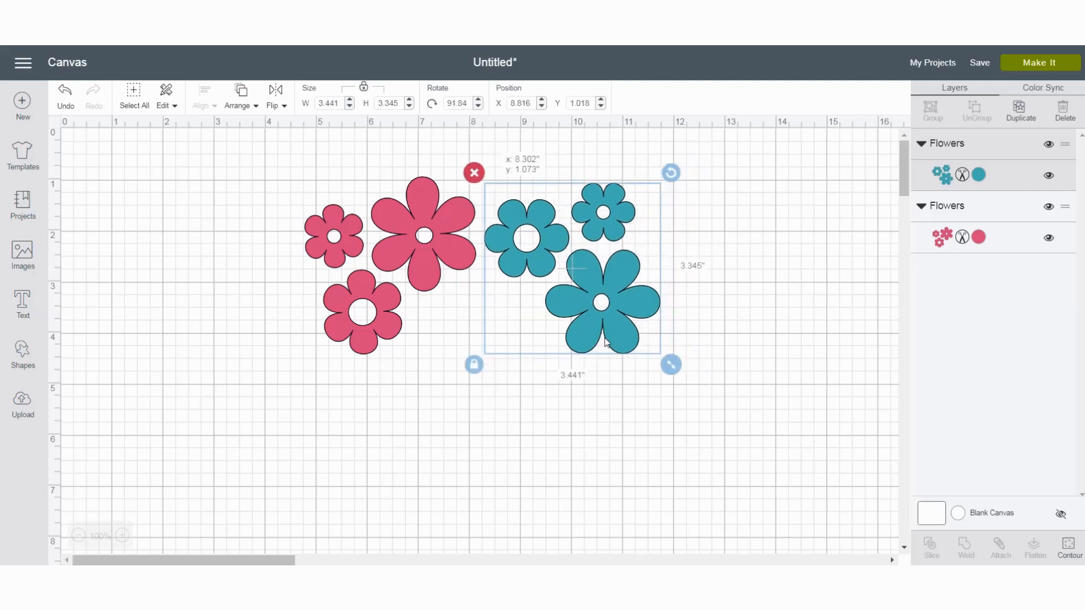
Step: Duplicate the teal cluster, place the copy below the pink one, and rotate it so its largest flower sits at the top
{"action": "left_click", "coordinate": [1019, 117]}
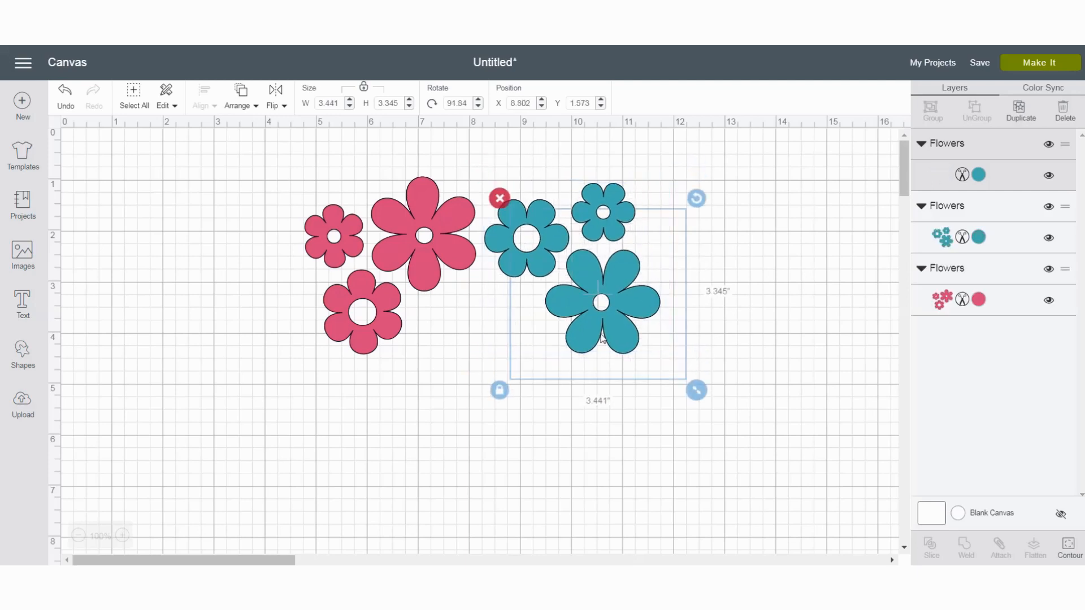
{"action": "left_click_drag", "start_coordinate": [622, 346], "coordinate": [471, 435]}
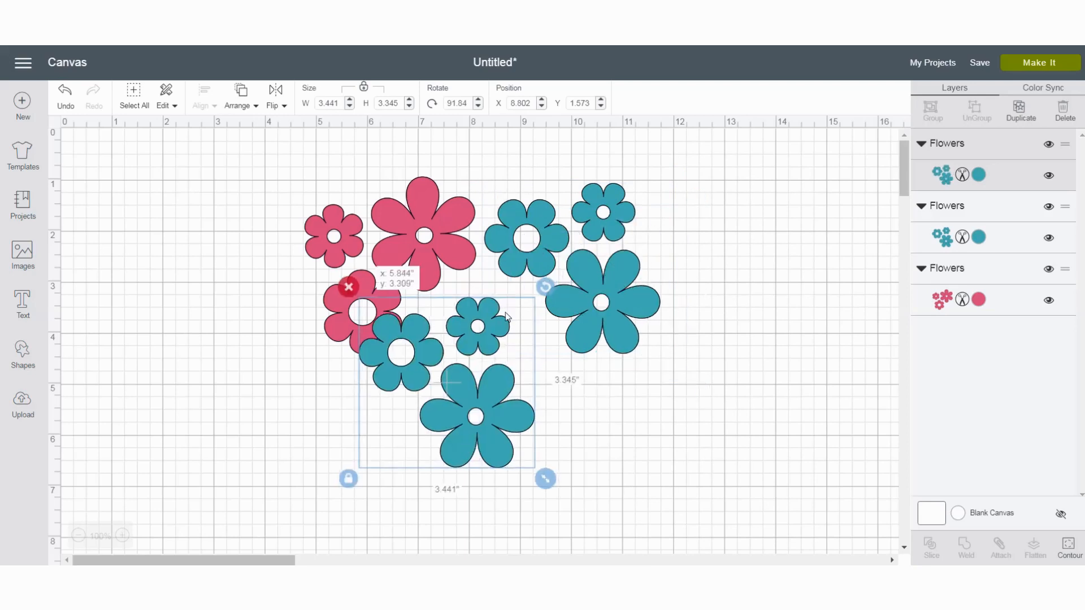
{"action": "left_click_drag", "start_coordinate": [541, 287], "coordinate": [370, 528]}
Step: Duplicate the pink cluster, rotate the copy to about 182°, and place it below the upper teal cluster
{"action": "left_click", "coordinate": [986, 300]}
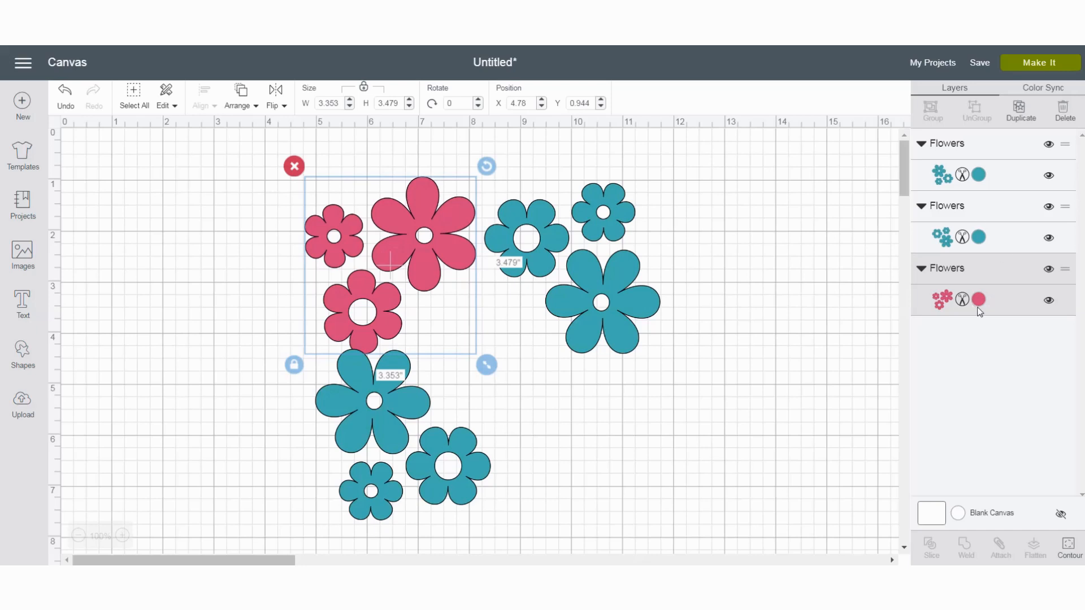
{"action": "left_click", "coordinate": [1020, 113]}
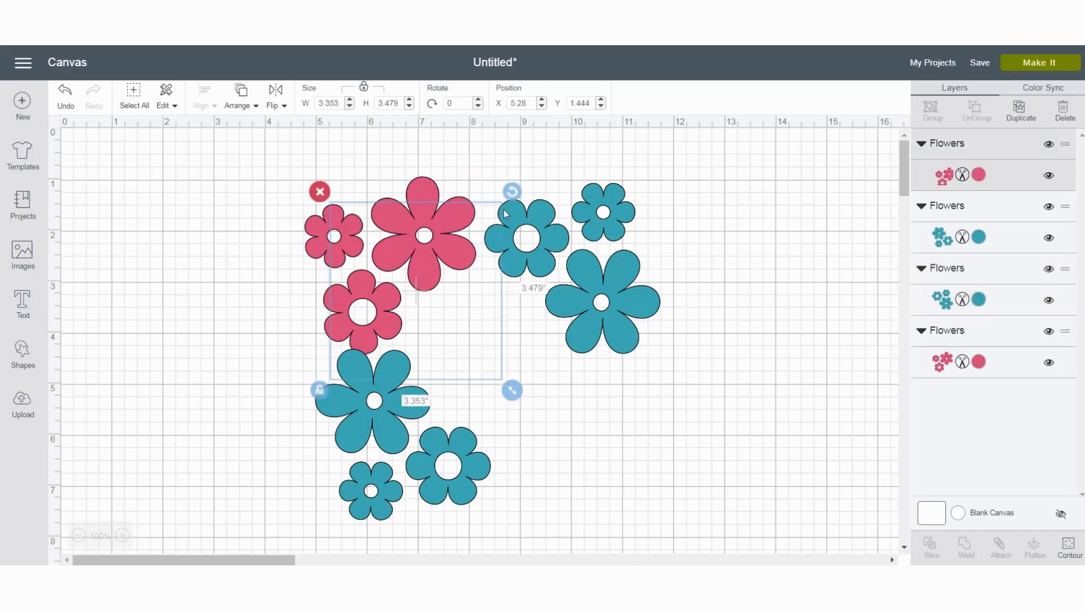
{"action": "left_click_drag", "start_coordinate": [448, 264], "coordinate": [582, 496]}
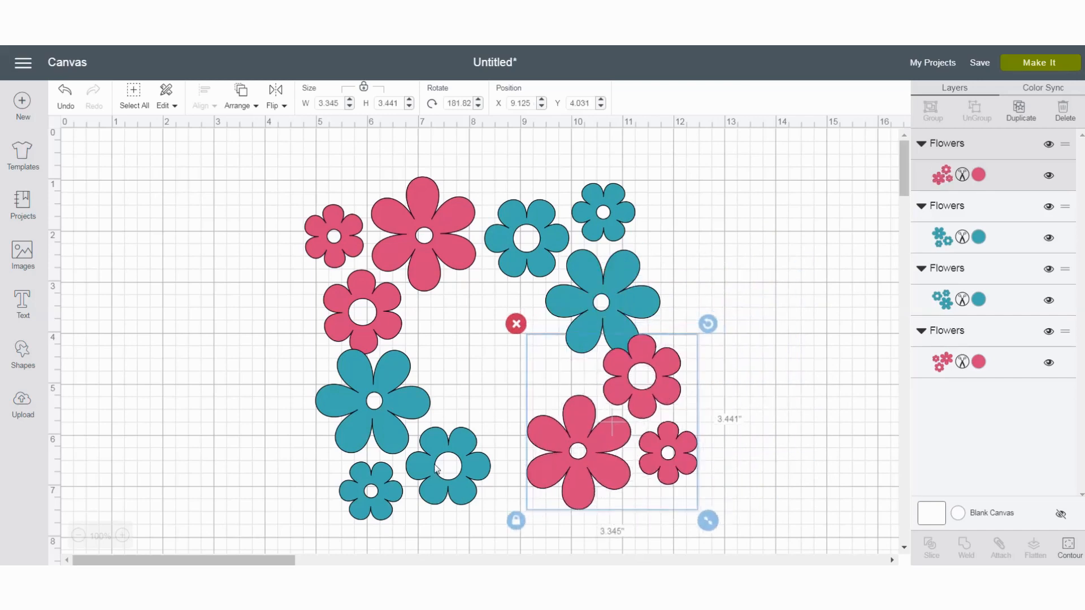
Step: Rotate the lower teal cluster to about 281° and tilt the lower pink cluster slightly, shifting both to form a square arrangement
{"action": "left_click_drag", "start_coordinate": [399, 419], "coordinate": [381, 433]}
{"action": "left_click_drag", "start_coordinate": [483, 355], "coordinate": [497, 371]}
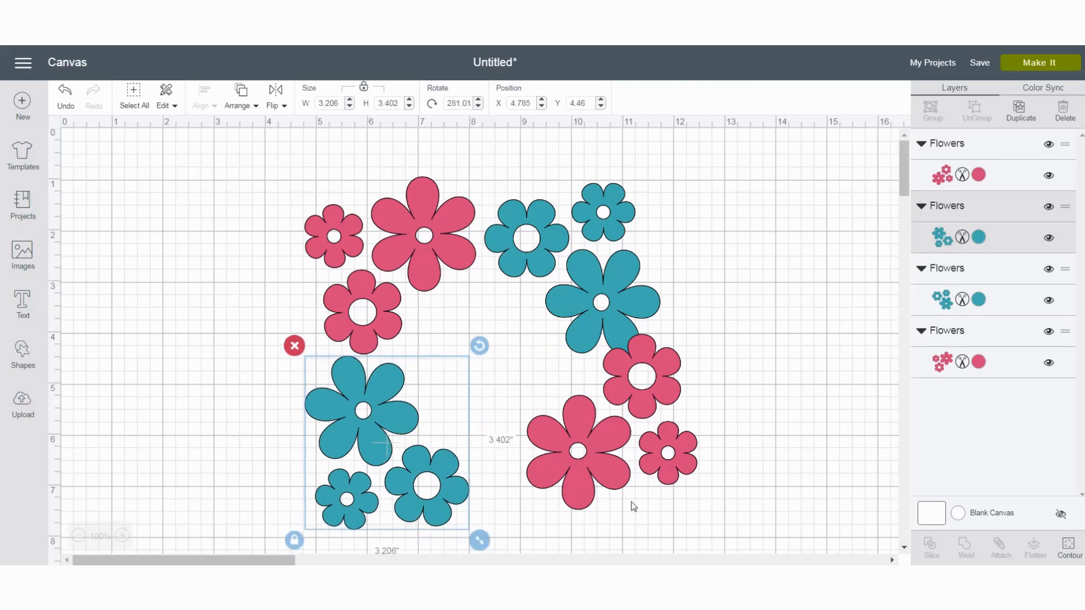
{"action": "left_click", "coordinate": [631, 501]}
{"action": "left_click_drag", "start_coordinate": [686, 341], "coordinate": [691, 374]}
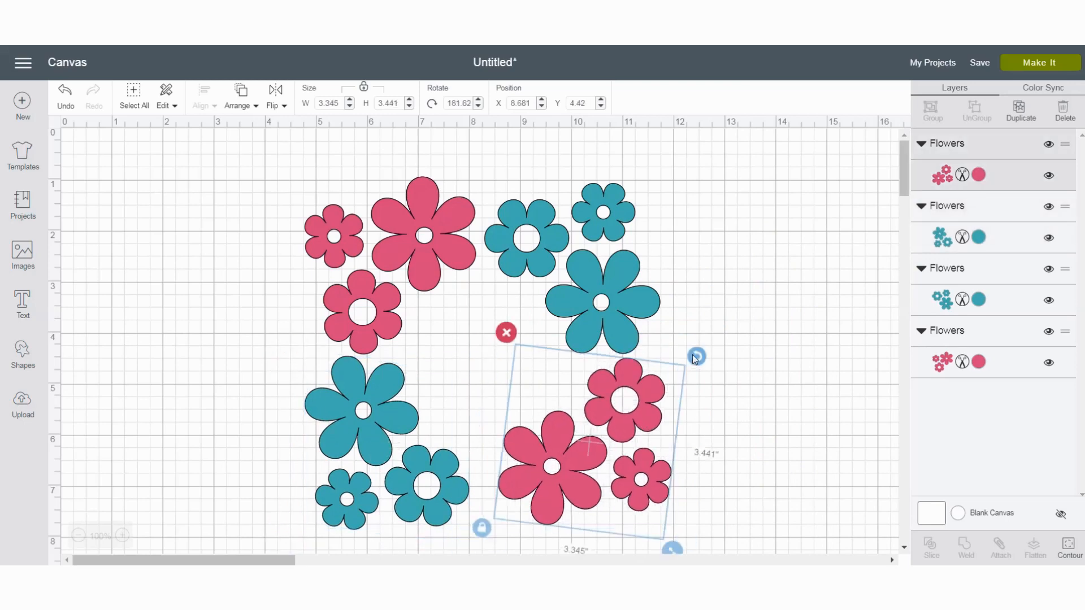
{"action": "left_click_drag", "start_coordinate": [570, 491], "coordinate": [555, 496]}
{"action": "left_click", "coordinate": [696, 407]}
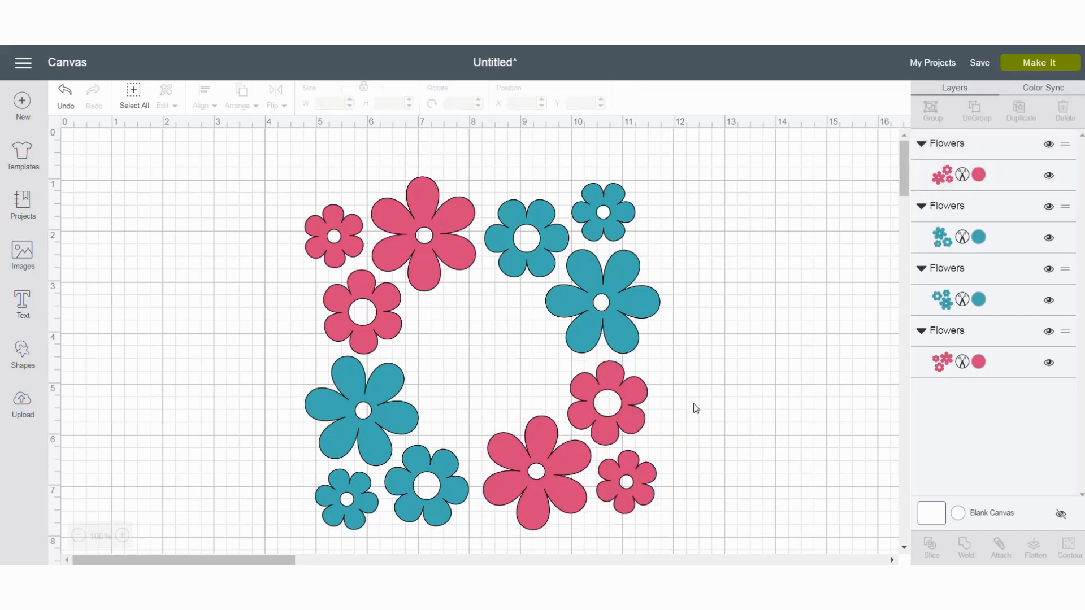
Step: Fine-tune the upper clusters by rotating the teal one slightly clockwise and the pink one to about 4.8°
{"action": "left_click", "coordinate": [640, 300]}
{"action": "left_click_drag", "start_coordinate": [672, 173], "coordinate": [676, 177]}
{"action": "left_click", "coordinate": [456, 191]}
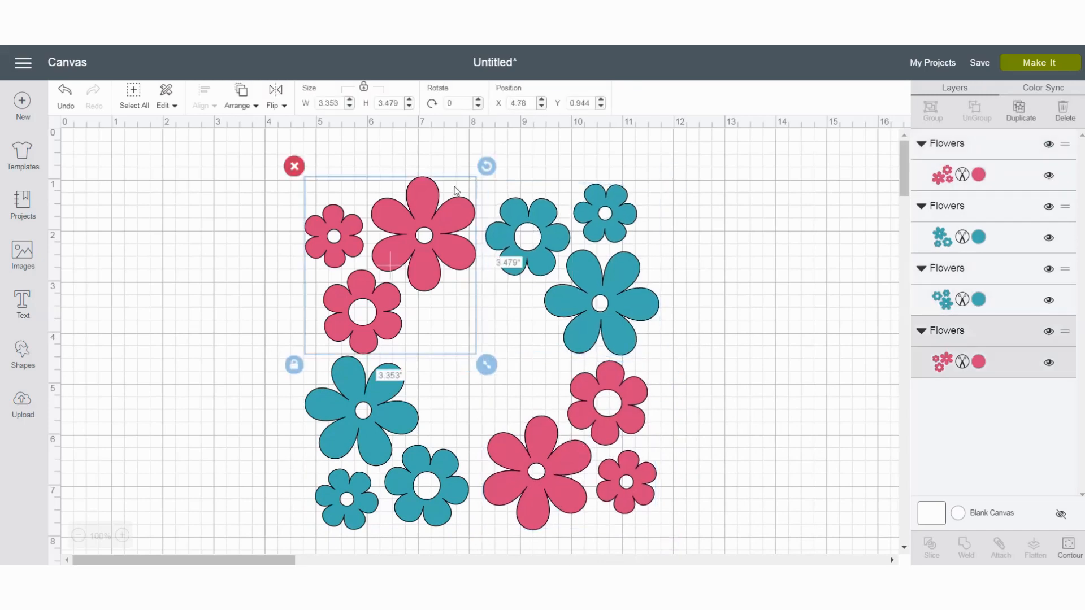
{"action": "left_click_drag", "start_coordinate": [487, 166], "coordinate": [495, 175]}
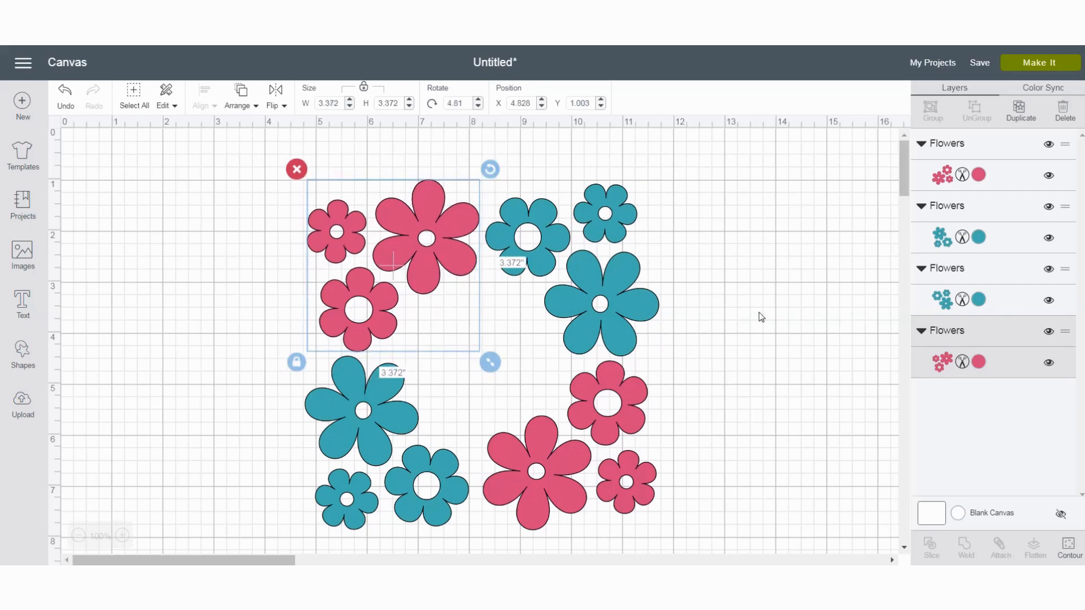
{"action": "left_click", "coordinate": [761, 317]}
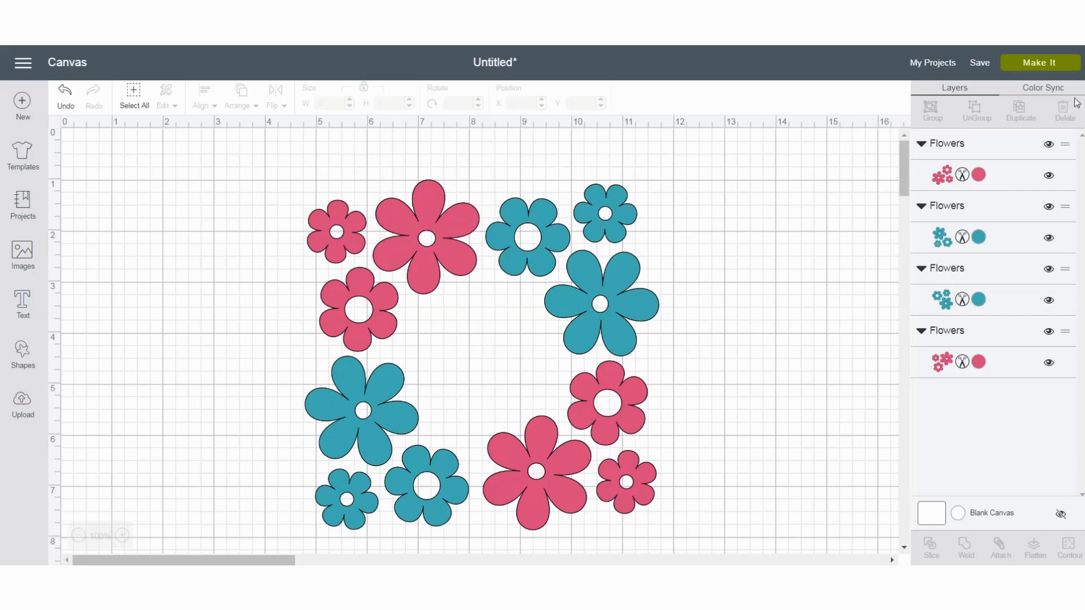
Step: Move all four flower clusters up by about half an inch, shifting the upper teal cluster slightly right to widen its gap
{"action": "left_click", "coordinate": [1062, 63]}
{"action": "left_click_drag", "start_coordinate": [340, 212], "coordinate": [342, 184]}
{"action": "left_click_drag", "start_coordinate": [631, 200], "coordinate": [648, 172]}
{"action": "left_click_drag", "start_coordinate": [392, 378], "coordinate": [399, 354]}
{"action": "left_click_drag", "start_coordinate": [549, 459], "coordinate": [551, 428]}
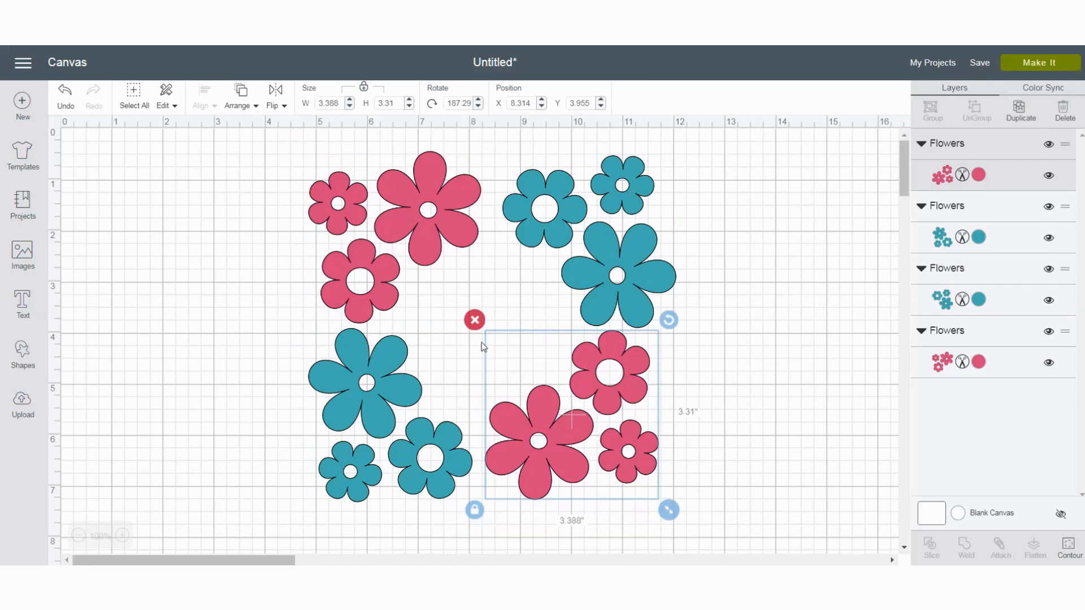
Step: Group the two pink clusters together, and group the two teal clusters together
{"action": "left_click", "coordinate": [435, 210], "text": "shift"}
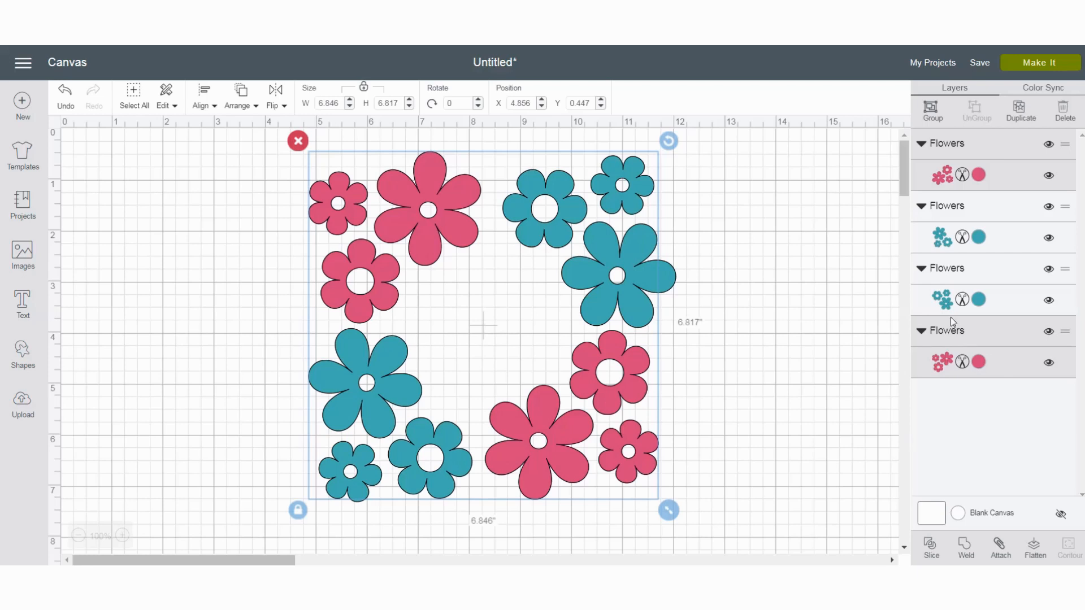
{"action": "left_click", "coordinate": [933, 113]}
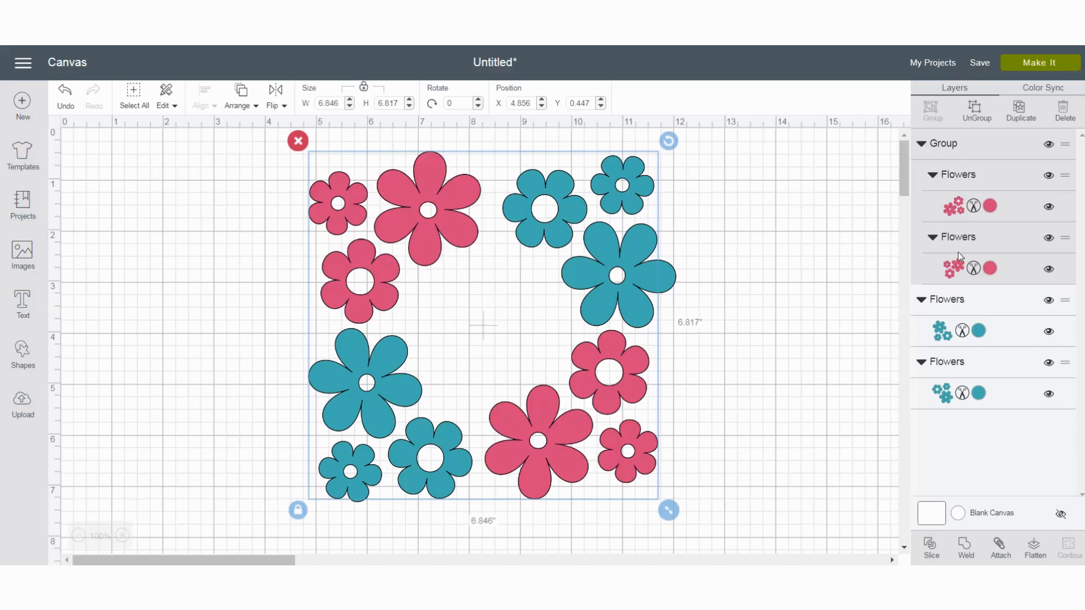
{"action": "left_click", "coordinate": [671, 282]}
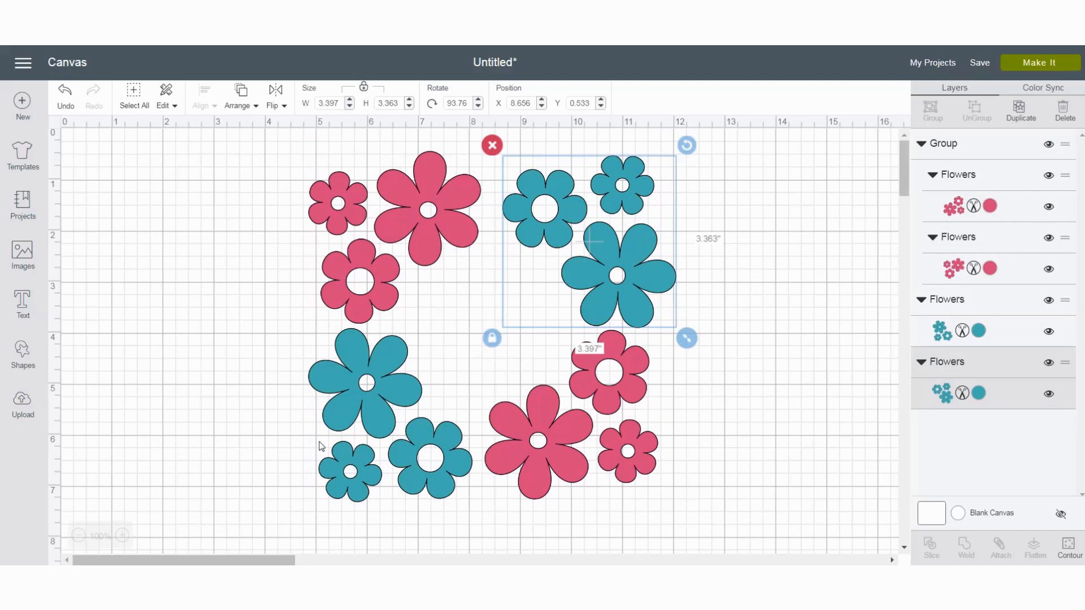
{"action": "left_click", "coordinate": [333, 418], "text": "shift"}
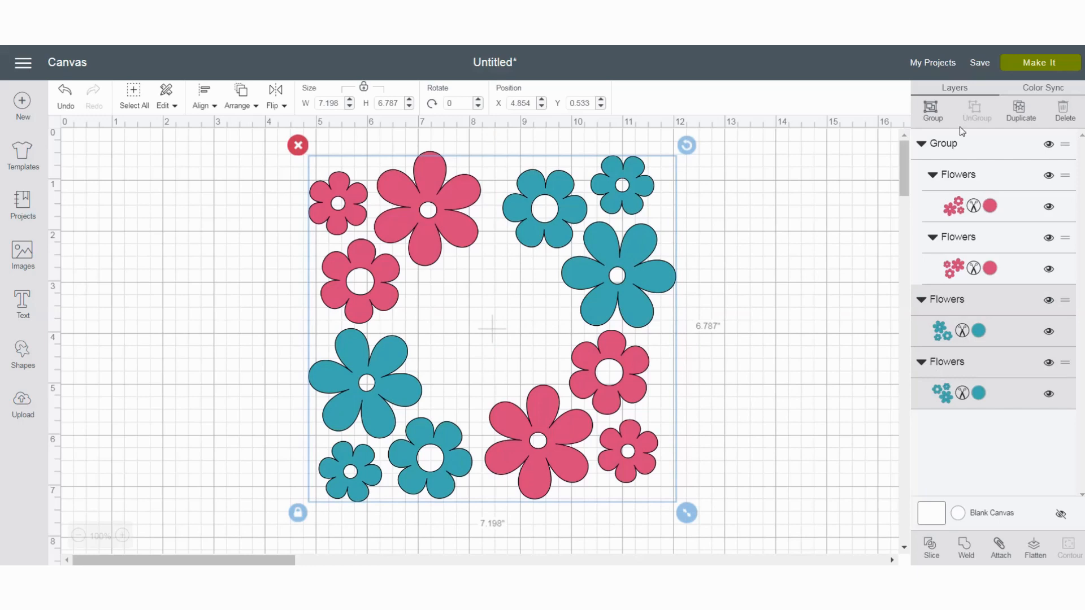
{"action": "key", "text": "ctrl+g"}
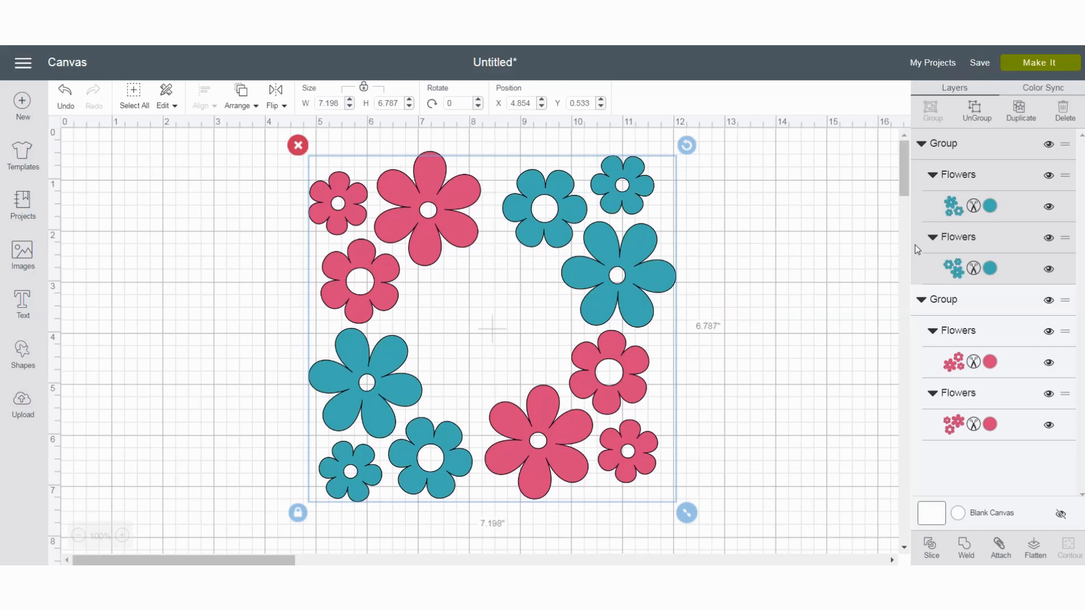
Step: Collapse both flower groups in the layer list and expand them again to check their contents
{"action": "left_click", "coordinate": [926, 147]}
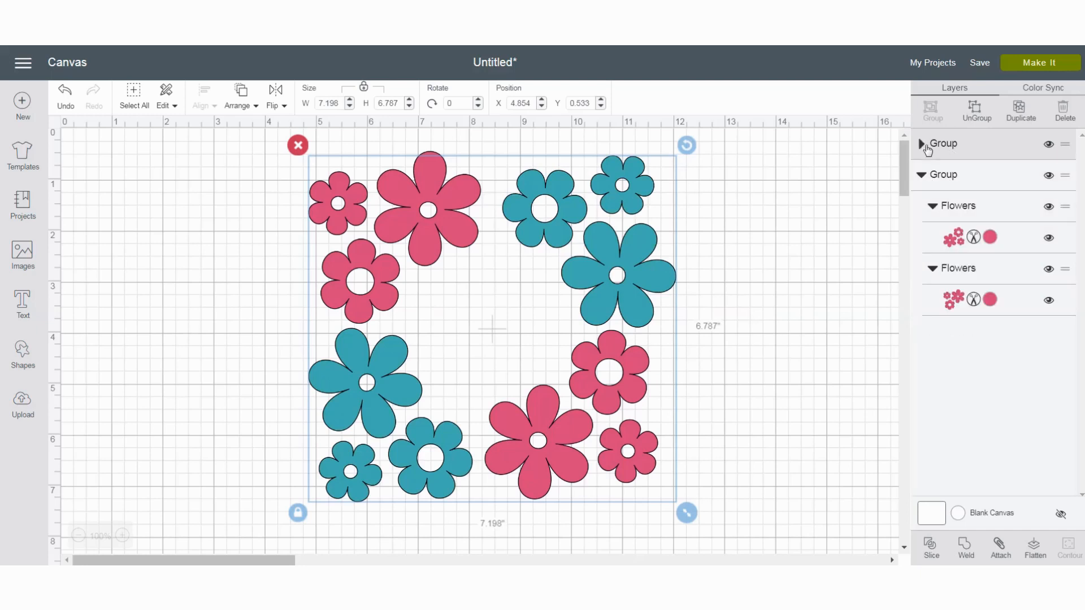
{"action": "left_click", "coordinate": [922, 176]}
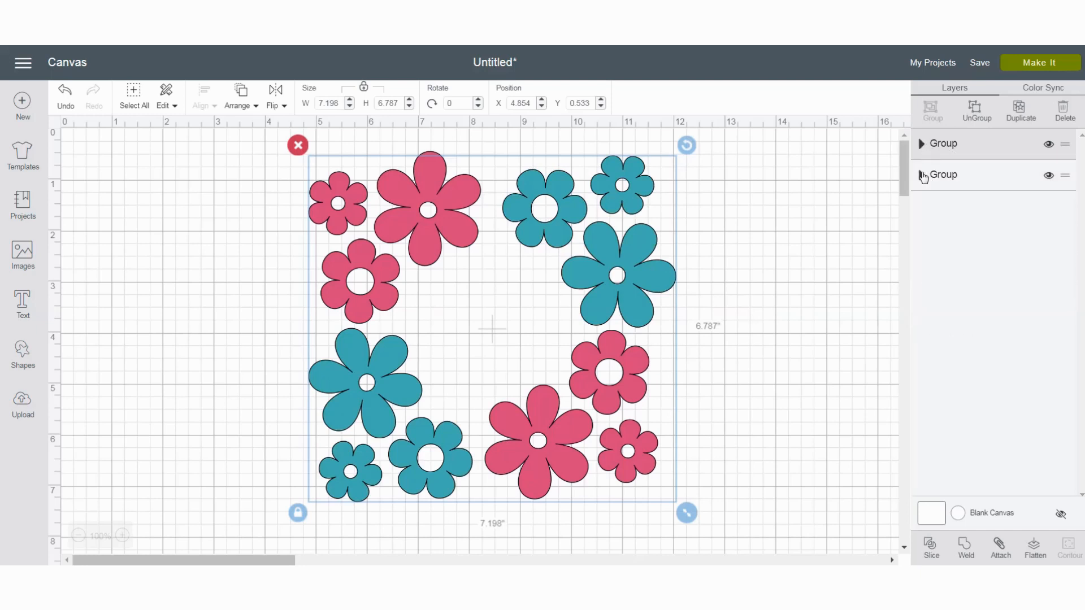
{"action": "left_click", "coordinate": [923, 176]}
{"action": "left_click", "coordinate": [923, 145]}
Step: Preview the project's teal and pink cutting mats and return to the canvas
{"action": "left_click", "coordinate": [1042, 63]}
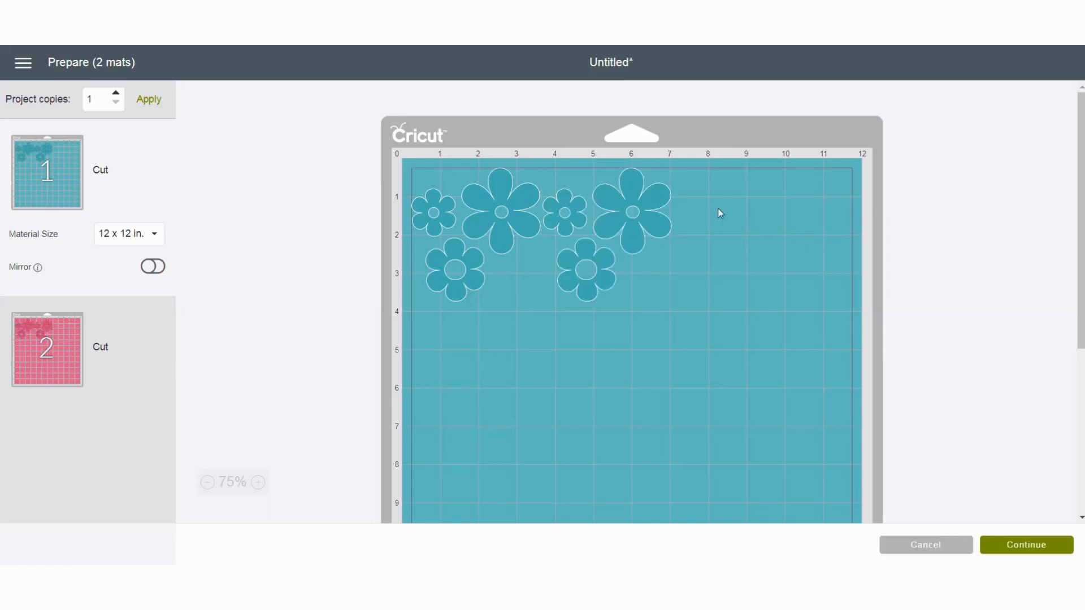
{"action": "left_click", "coordinate": [47, 348]}
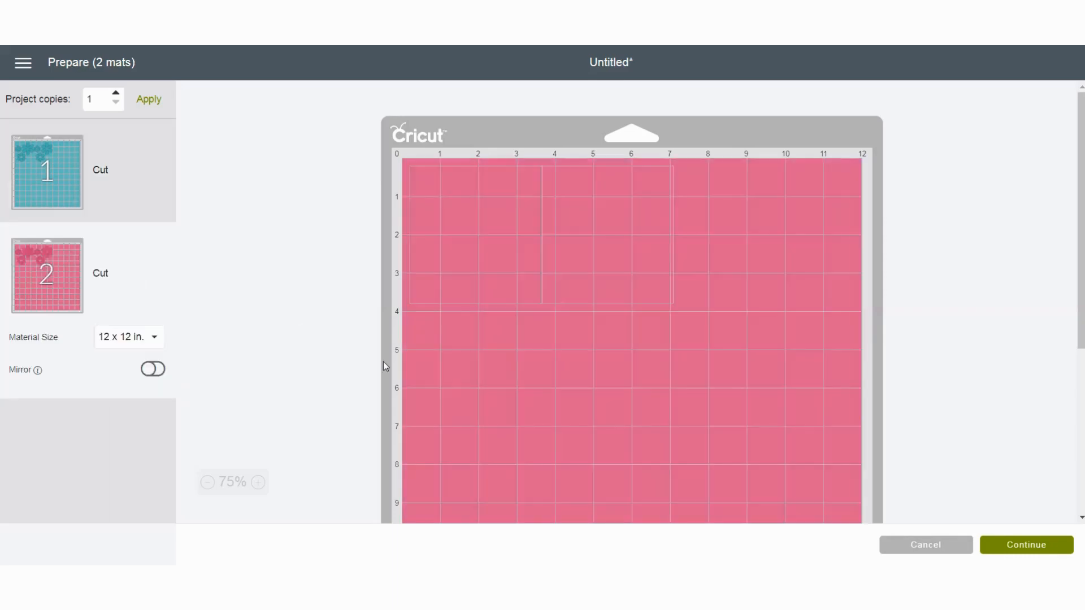
{"action": "left_click", "coordinate": [927, 551]}
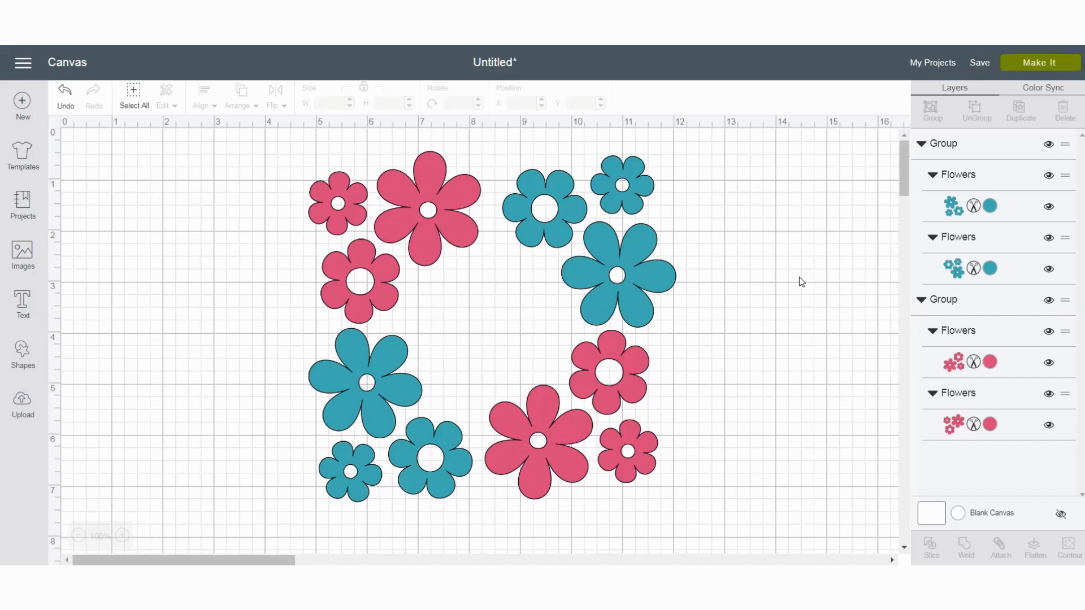
Step: Scale the teal group down to about 7.14 × 6.74 in and rotate it to about 1.9°
{"action": "left_click", "coordinate": [911, 236]}
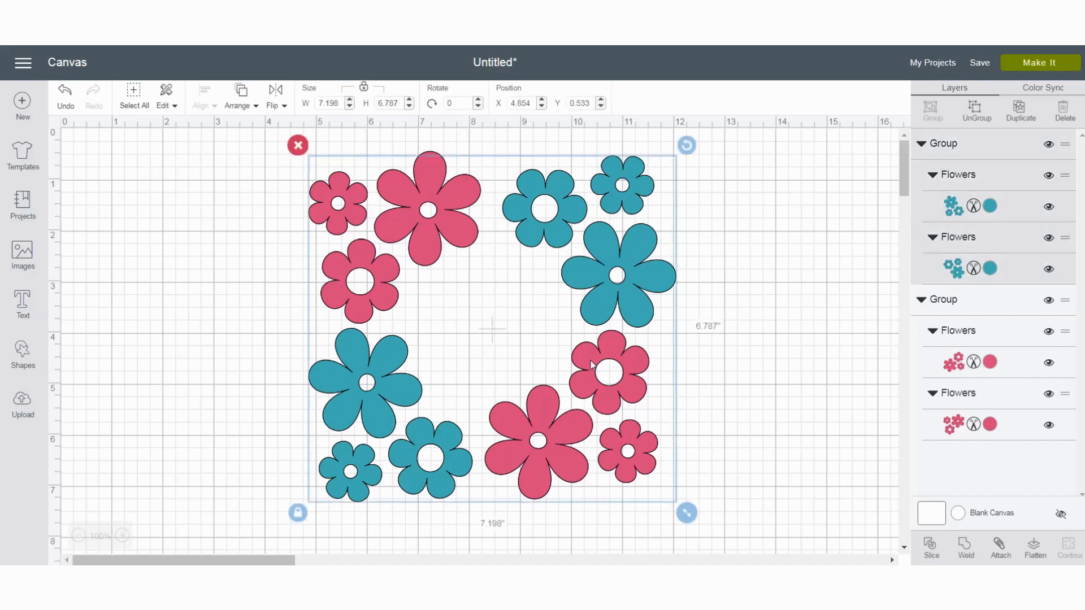
{"action": "left_click_drag", "start_coordinate": [684, 512], "coordinate": [637, 448]}
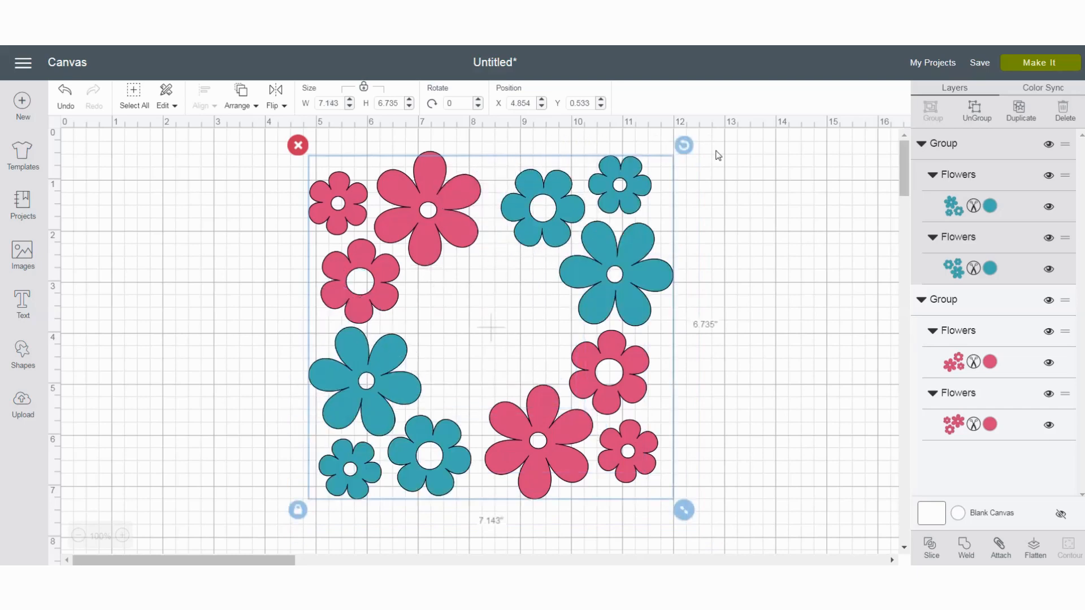
{"action": "left_click_drag", "start_coordinate": [684, 145], "coordinate": [685, 149]}
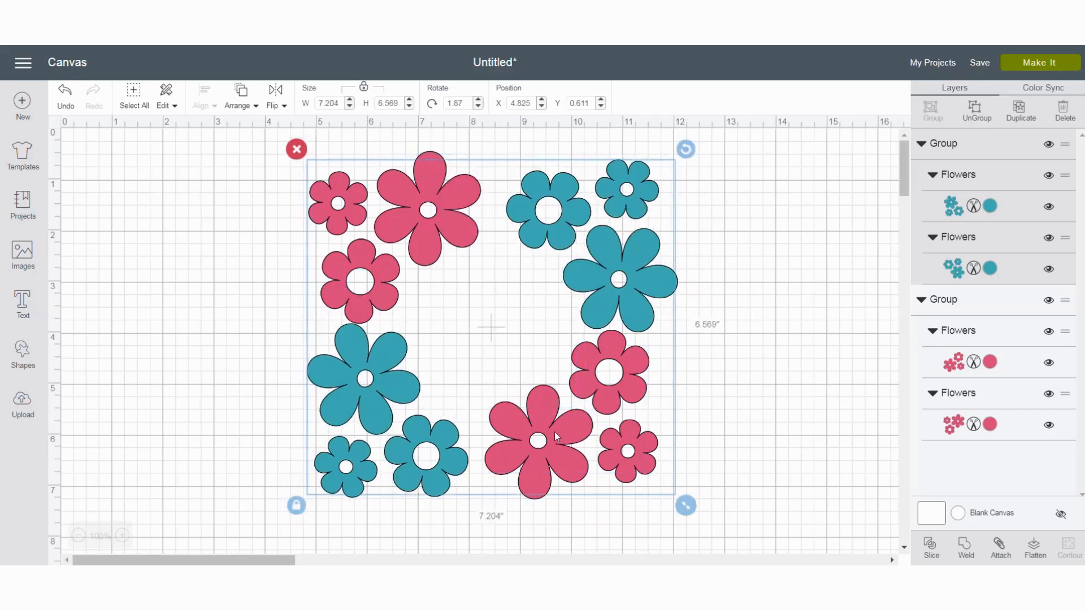
Step: Rotate the pink group to about 3° and clear the selection
{"action": "key", "text": "ctrl+z"}
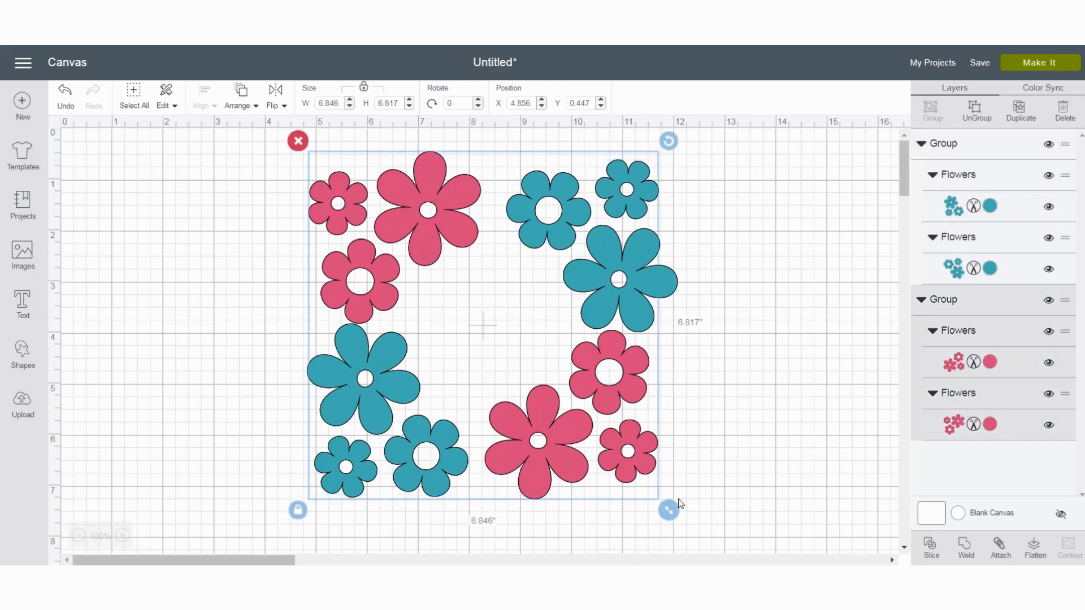
{"action": "left_click_drag", "start_coordinate": [669, 141], "coordinate": [681, 156]}
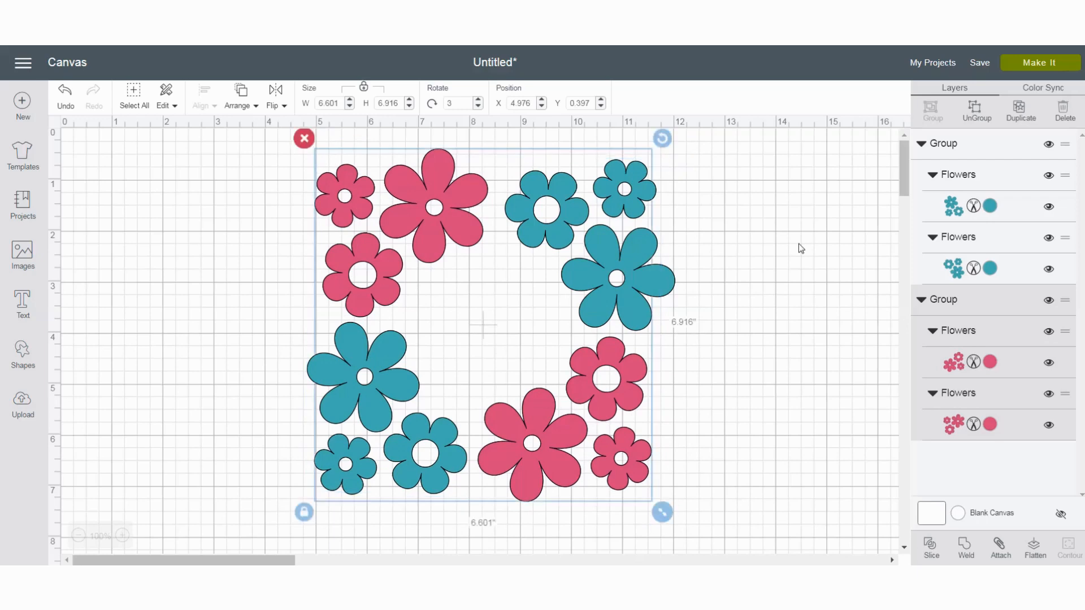
{"action": "left_click", "coordinate": [802, 308]}
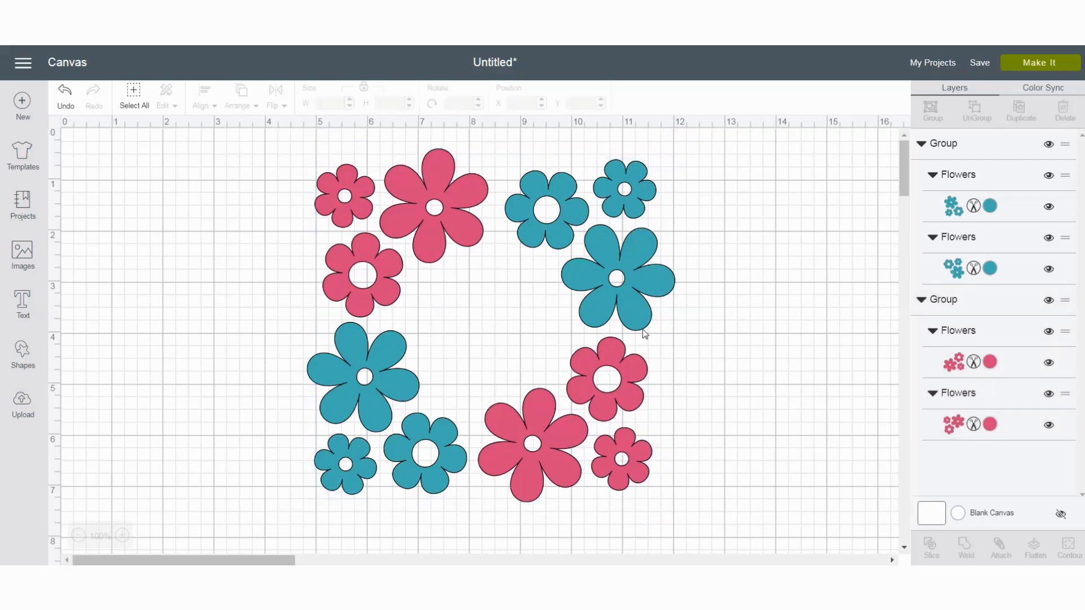
Step: Attach the teal flower group together, and separately attach the pink flower group
{"action": "left_click", "coordinate": [607, 307]}
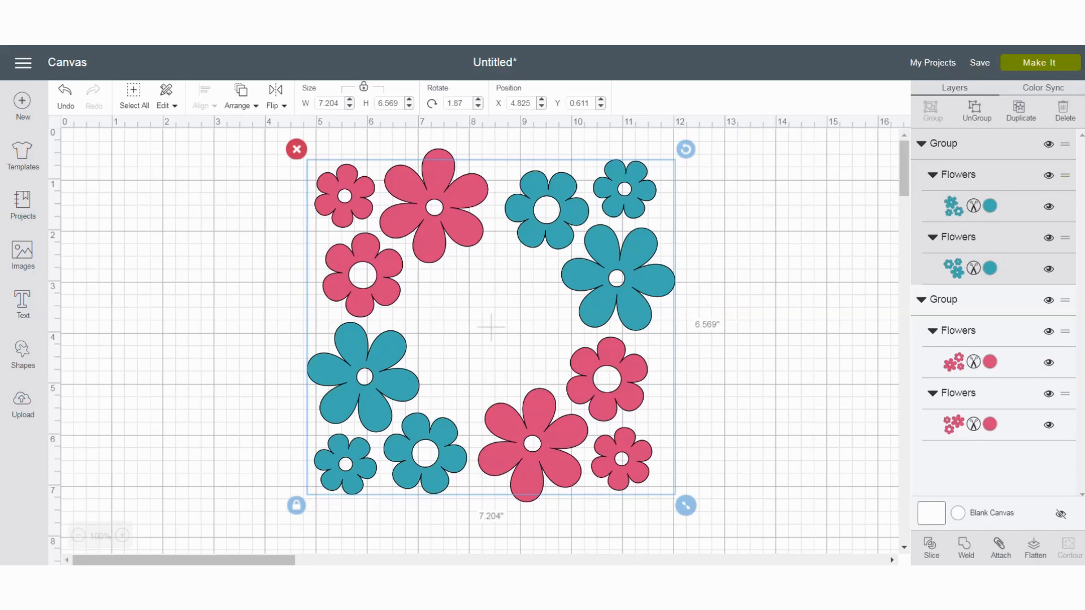
{"action": "left_click", "coordinate": [999, 546]}
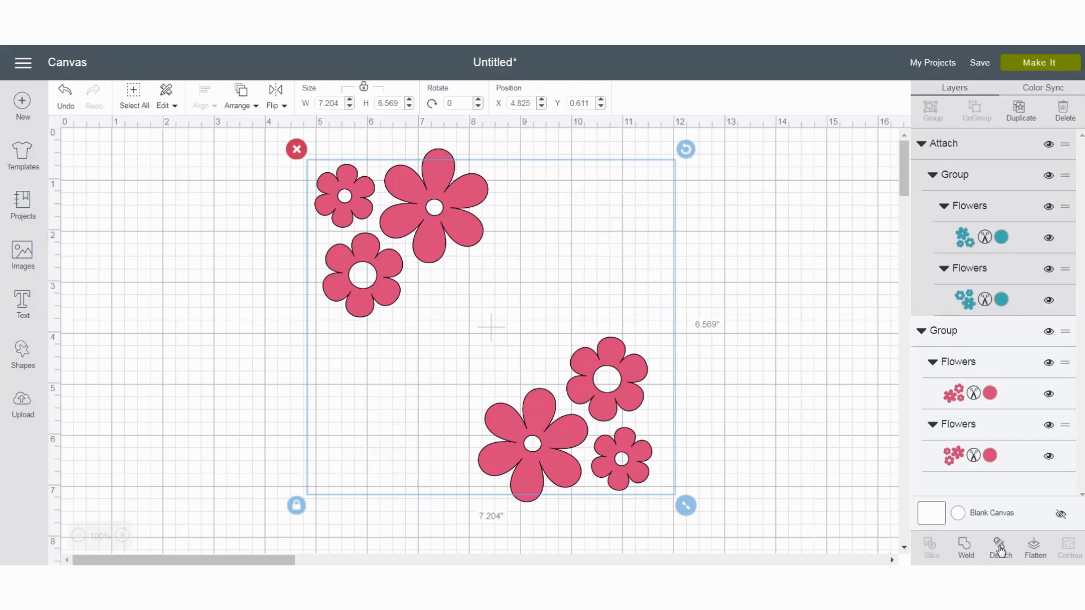
{"action": "left_click", "coordinate": [995, 483]}
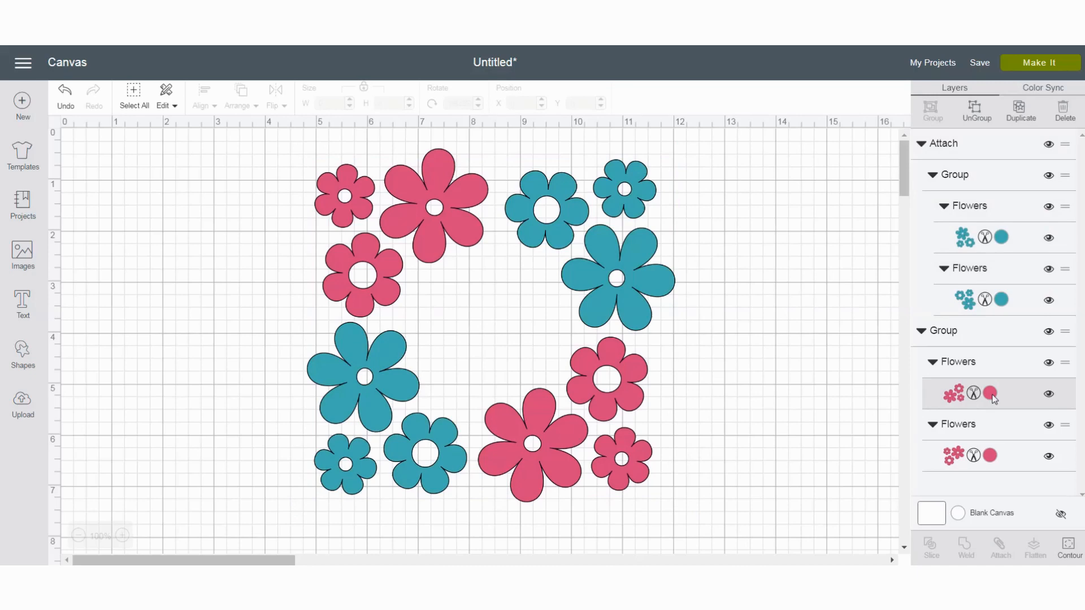
{"action": "left_click", "coordinate": [991, 395]}
{"action": "key", "text": "ctrl+a"}
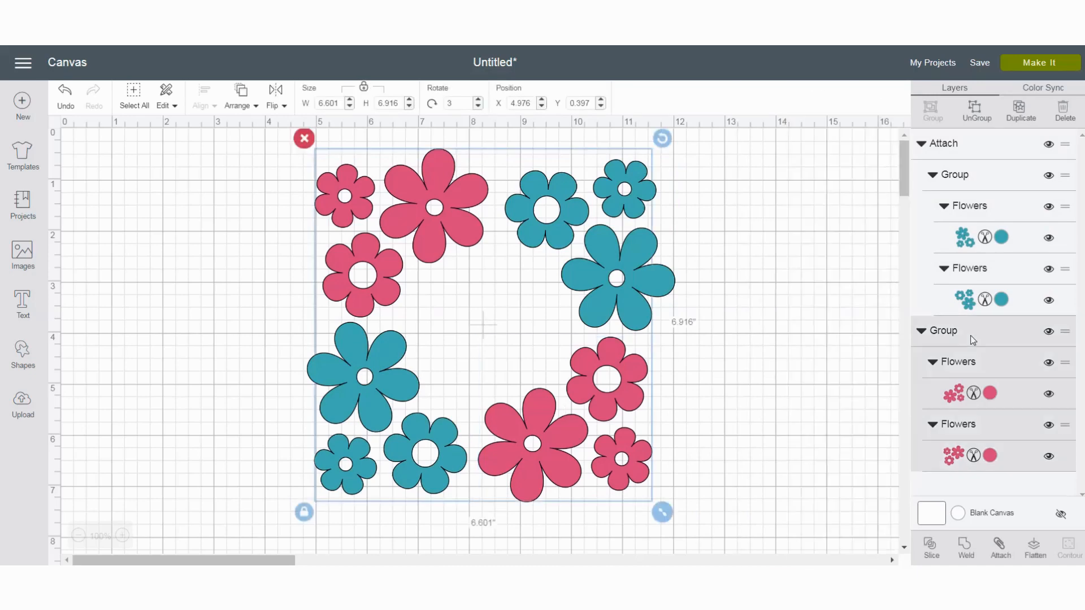
{"action": "left_click", "coordinate": [999, 546]}
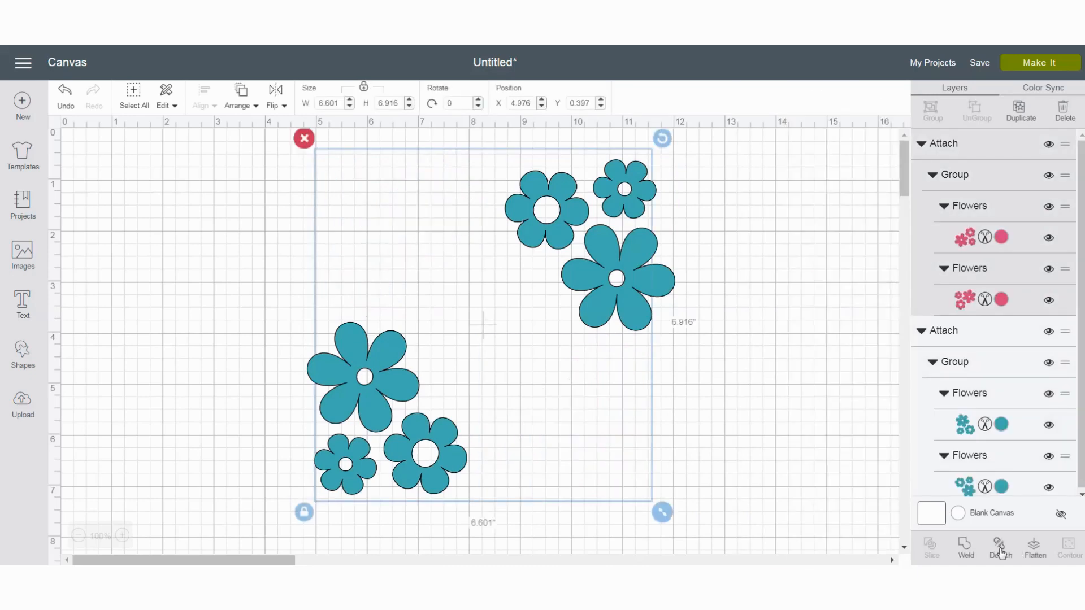
Step: Check how the attached teal and pink flowers are laid out on their cutting mats, and return to the canvas
{"action": "left_click", "coordinate": [1035, 74]}
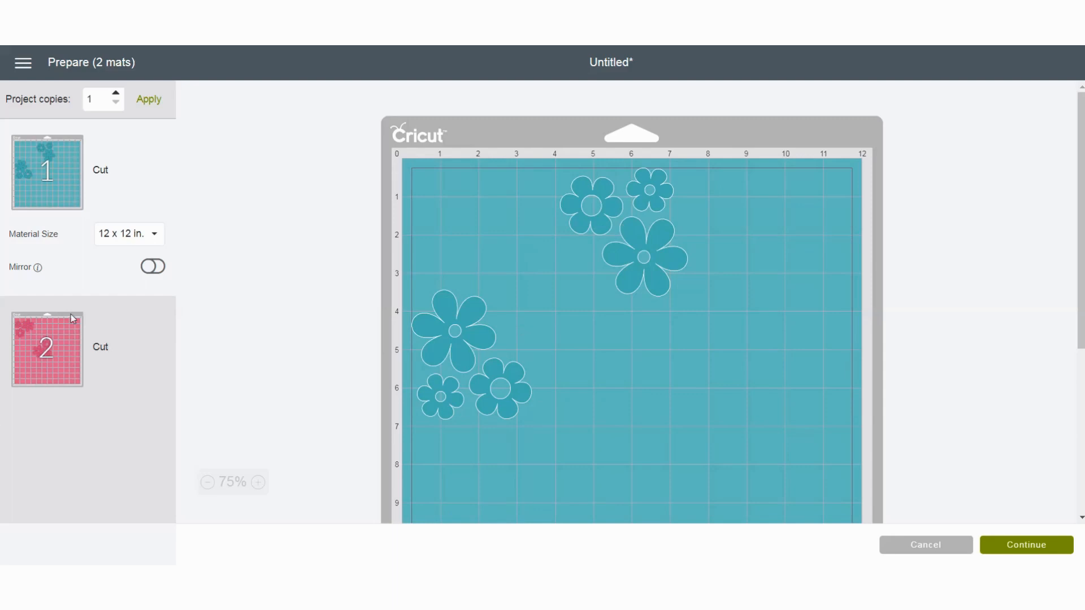
{"action": "left_click", "coordinate": [72, 339]}
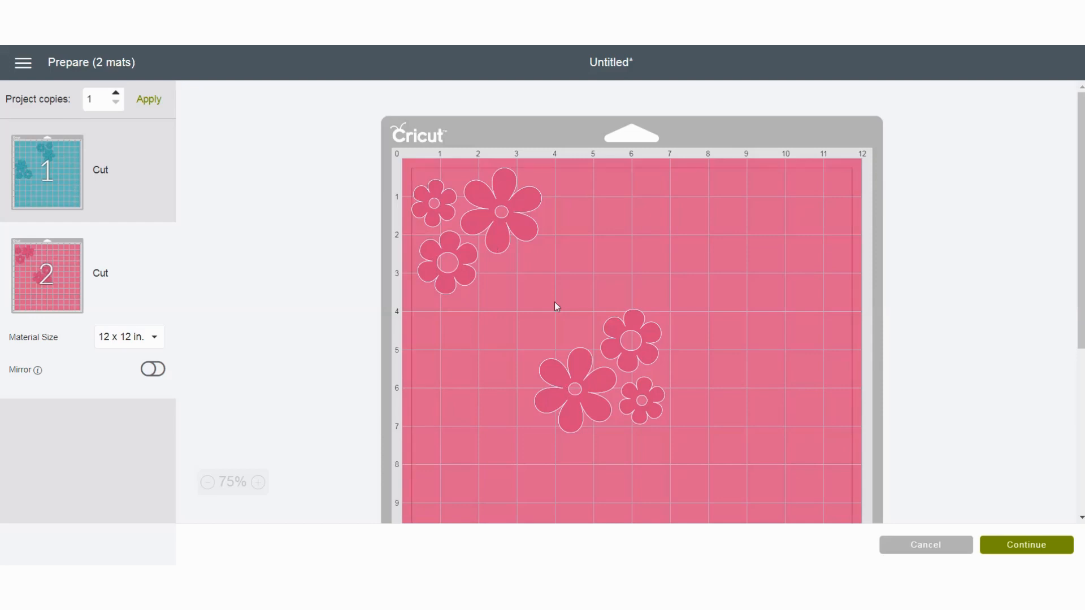
{"action": "left_click", "coordinate": [65, 182]}
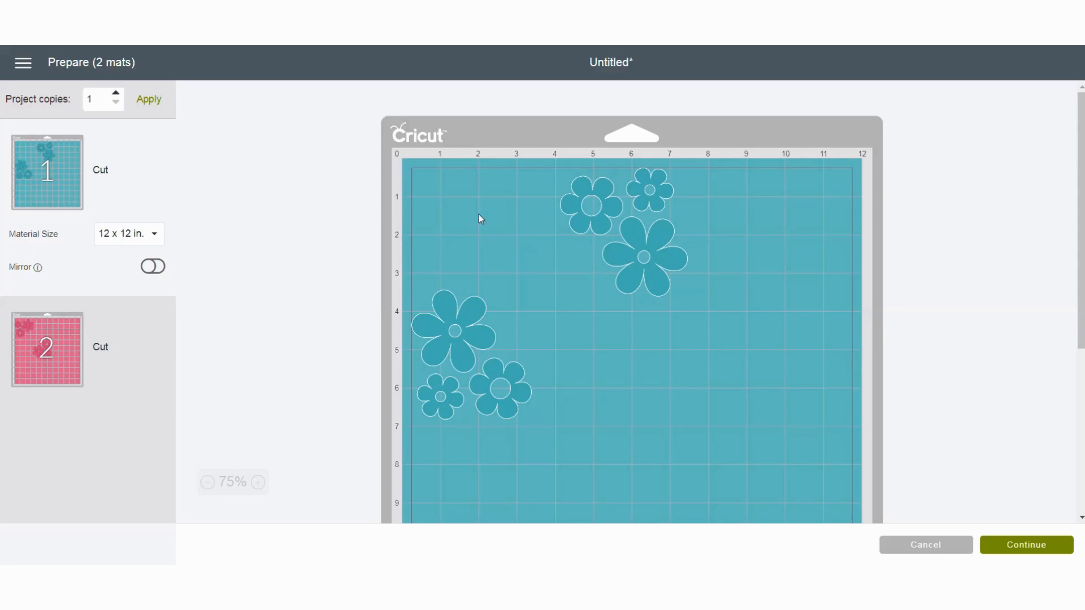
{"action": "left_click", "coordinate": [927, 545]}
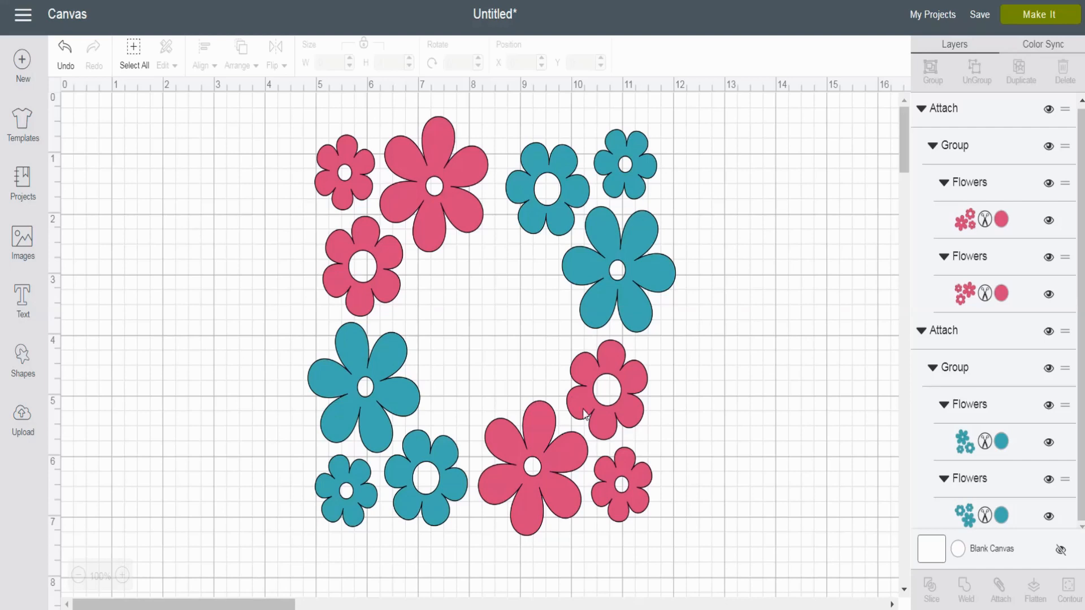
Step: Shift the attached pink flowers slightly to about X 5.045, Y 0.438 in, and group all the flowers together
{"action": "left_click_drag", "start_coordinate": [584, 416], "coordinate": [588, 418]}
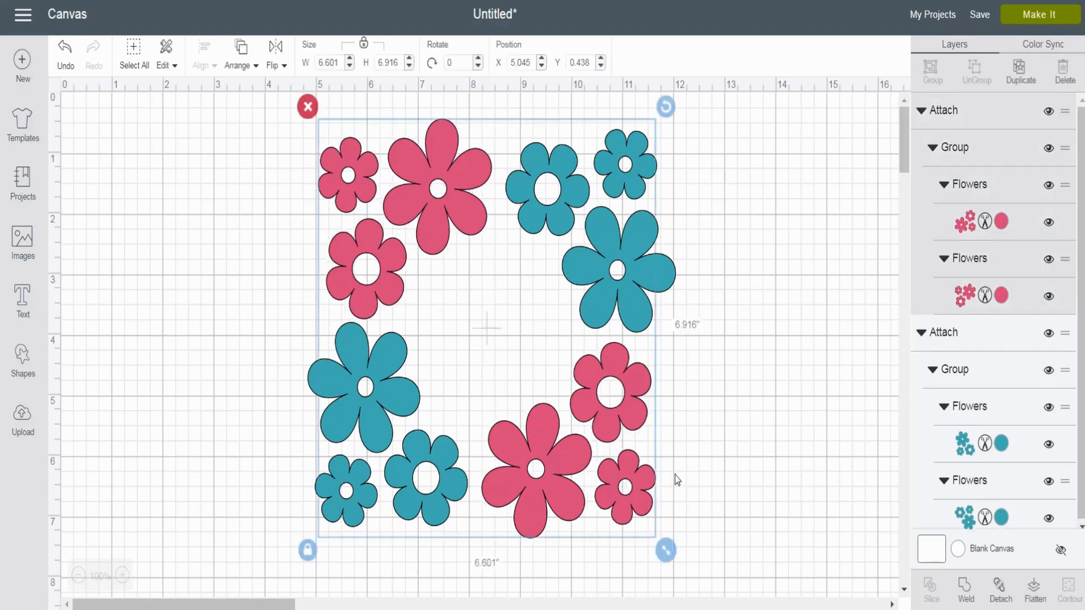
{"action": "left_click", "coordinate": [122, 67]}
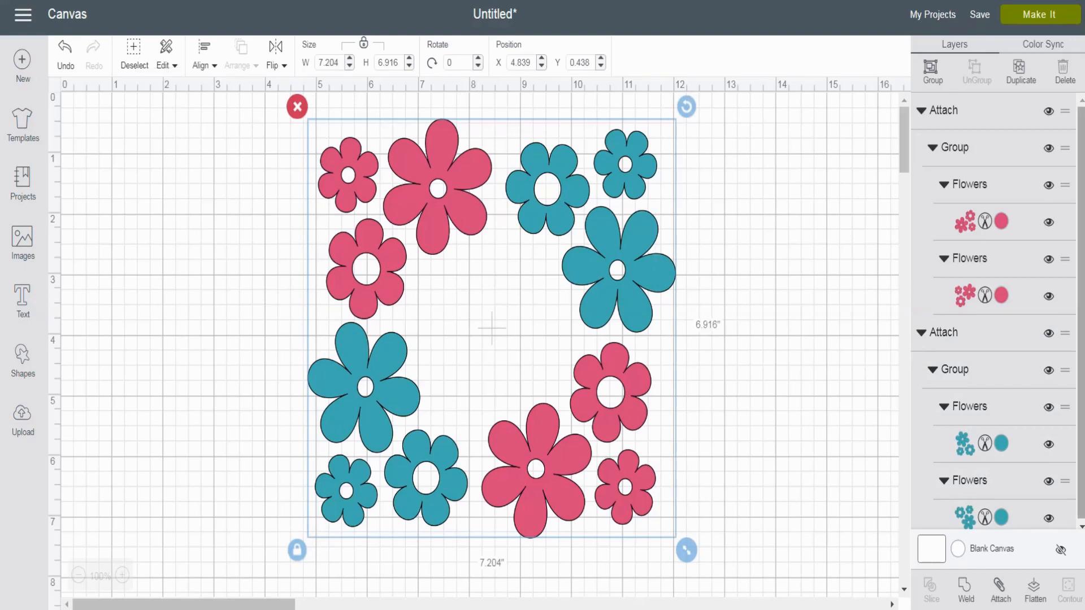
{"action": "left_click", "coordinate": [933, 73]}
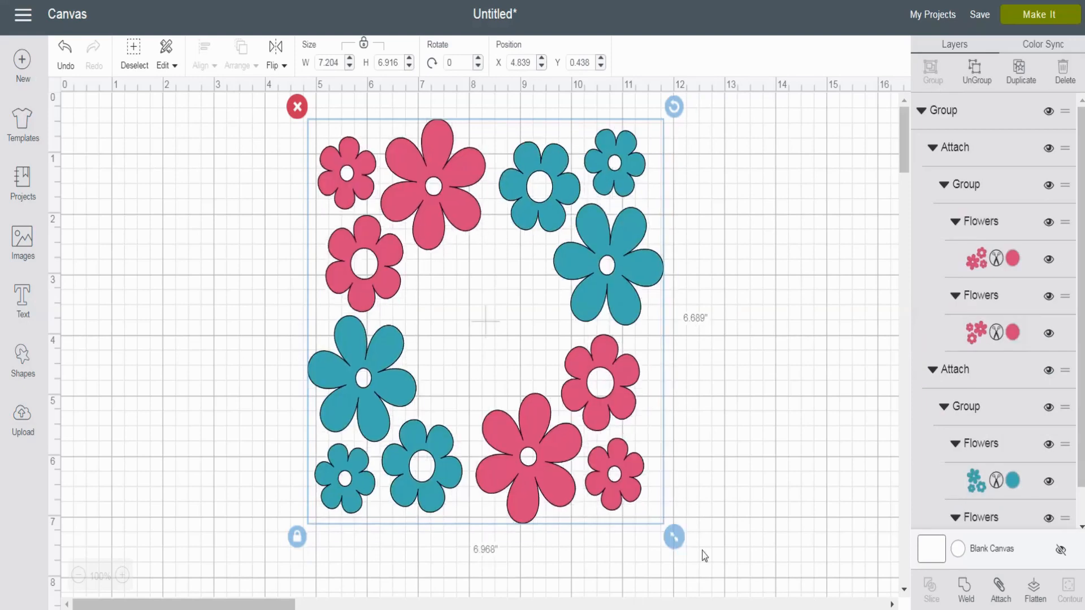
Step: Enlarge the combined flower group to about 7.80 × 7.49 in and rotate it to about 0.08°
{"action": "left_click_drag", "start_coordinate": [674, 536], "coordinate": [719, 588]}
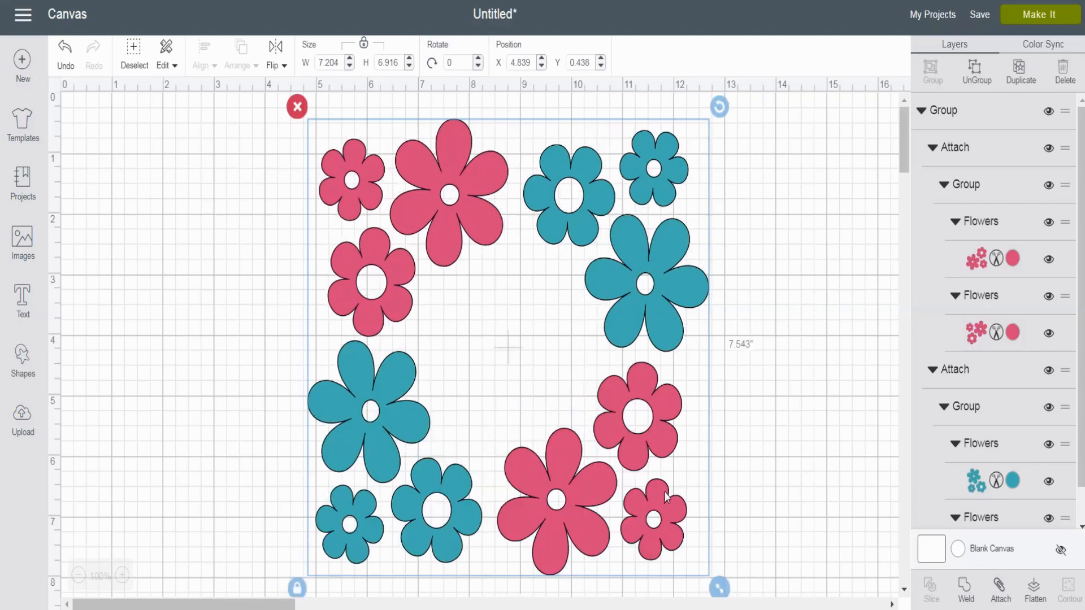
{"action": "left_click_drag", "start_coordinate": [666, 497], "coordinate": [717, 565]}
{"action": "left_click_drag", "start_coordinate": [716, 107], "coordinate": [717, 107]}
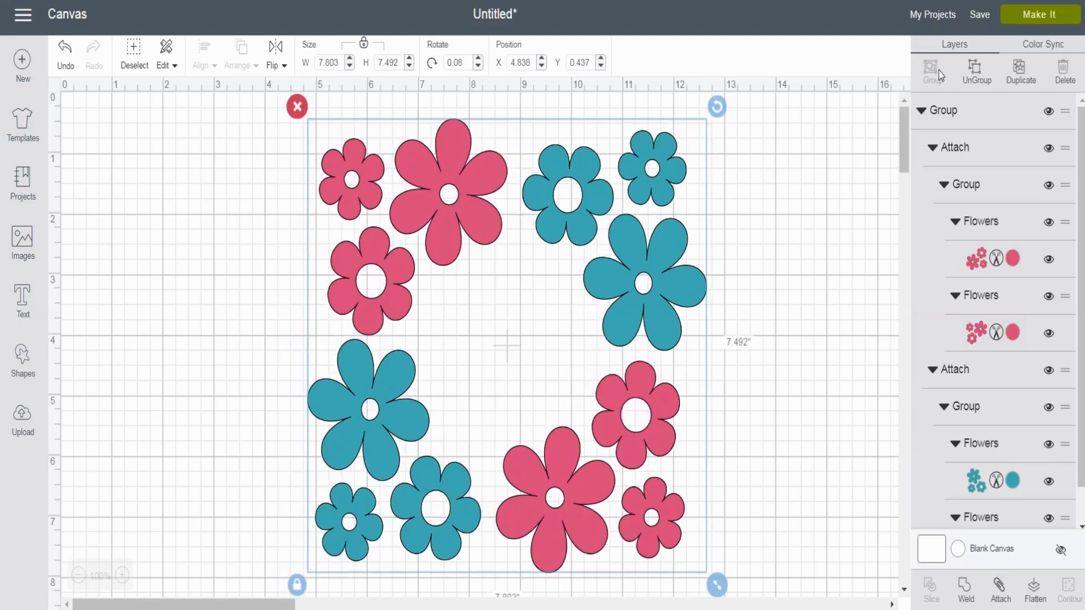
Step: Weld all the grouped flowers into a single shape and preview the result for cutting
{"action": "left_click", "coordinate": [969, 589]}
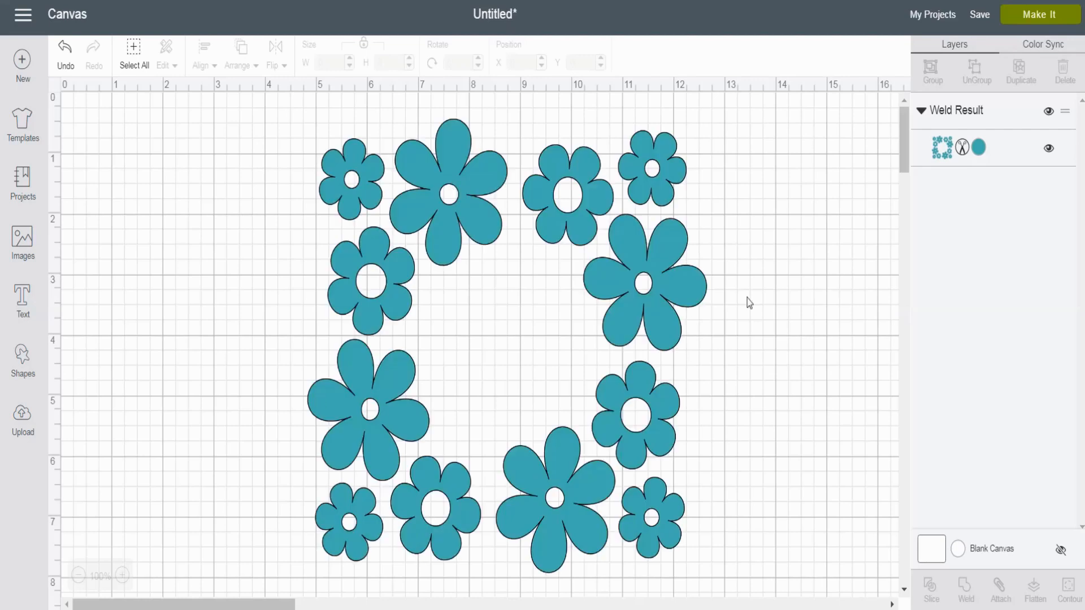
{"action": "left_click", "coordinate": [485, 142]}
{"action": "left_click_drag", "start_coordinate": [484, 140], "coordinate": [483, 120]}
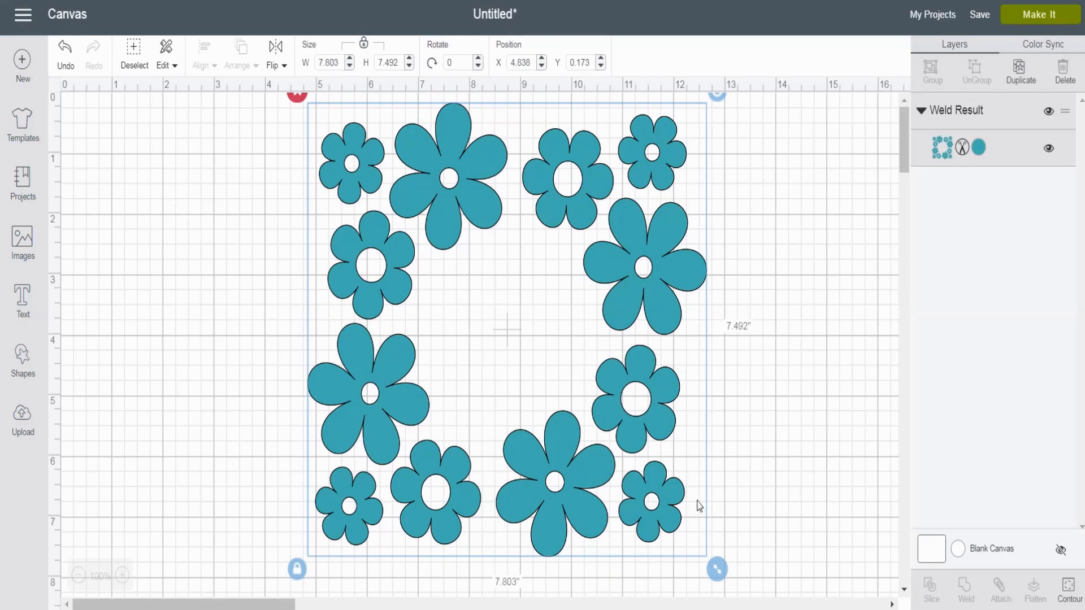
{"action": "left_click", "coordinate": [1030, 22]}
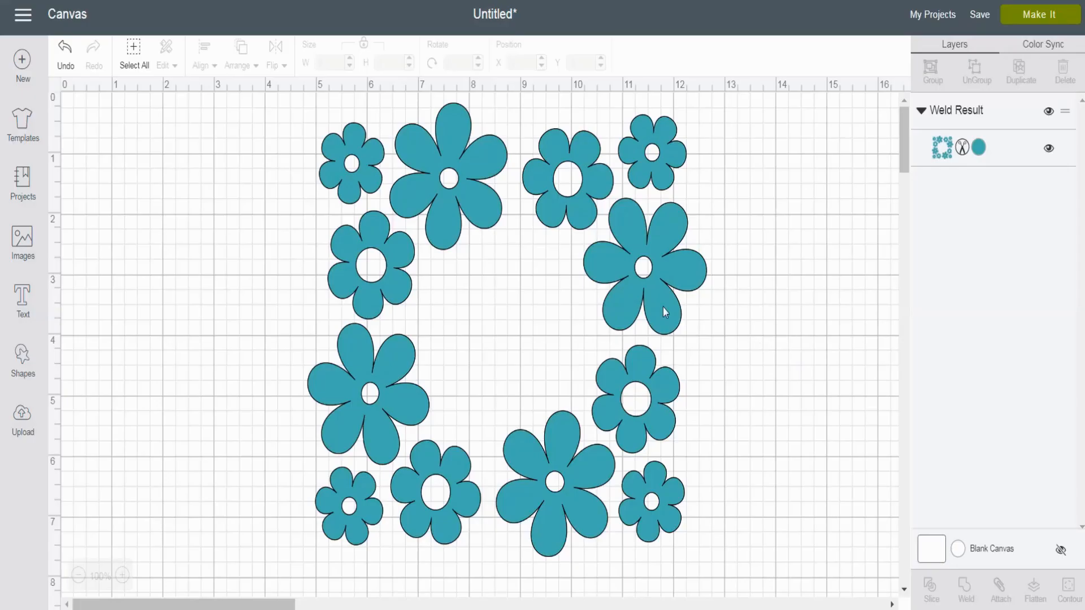
Step: Move the welded flowers as one piece to about X 3.76, Y 0.34 in, and delete them from the canvas
{"action": "left_click", "coordinate": [593, 299]}
{"action": "left_click_drag", "start_coordinate": [592, 294], "coordinate": [549, 249]}
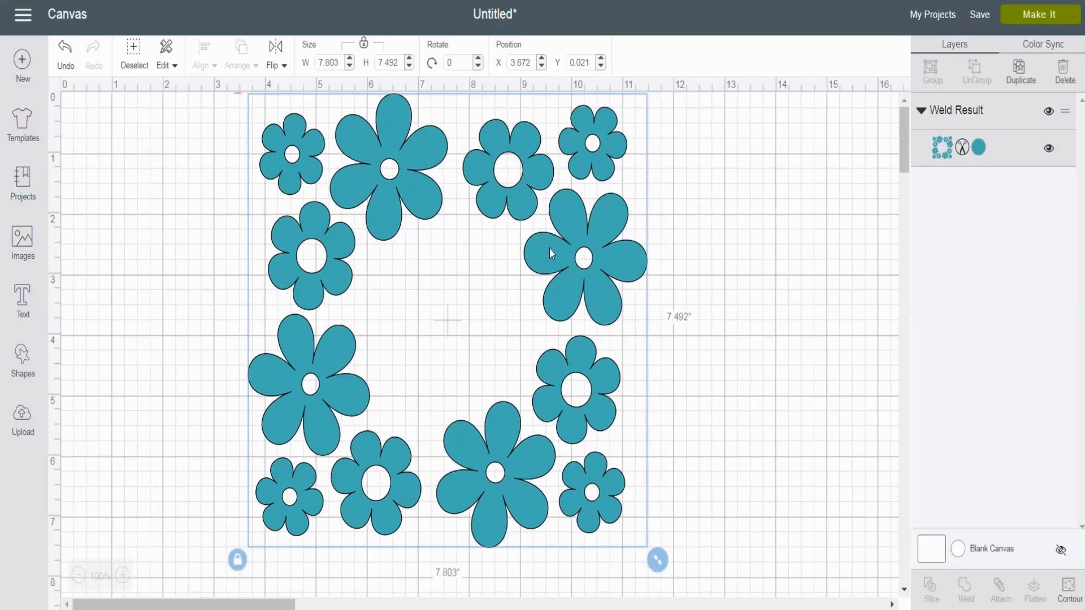
{"action": "left_click_drag", "start_coordinate": [383, 195], "coordinate": [388, 216]}
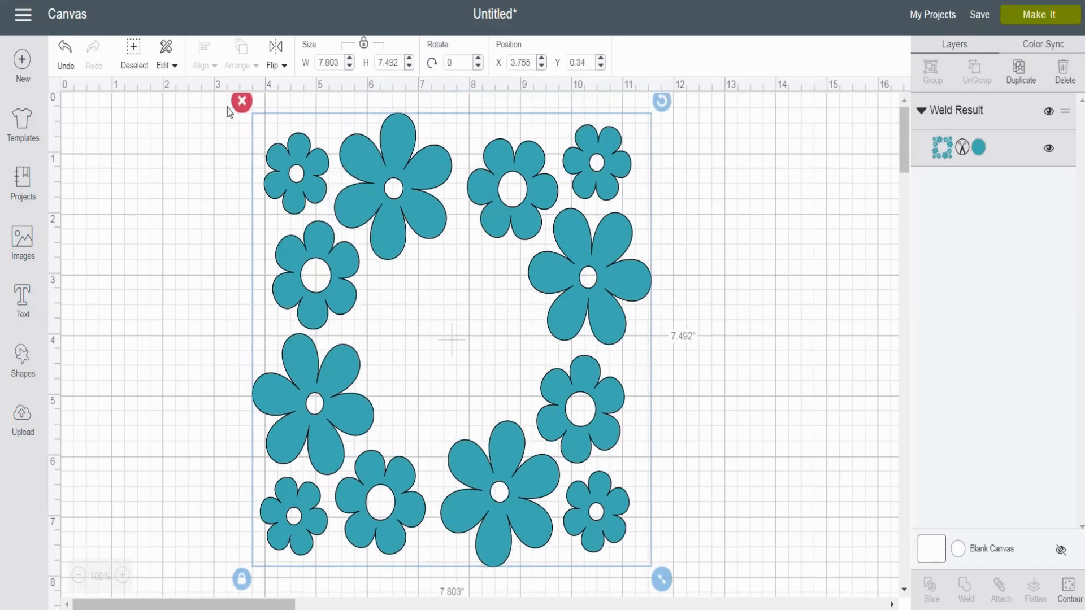
{"action": "left_click", "coordinate": [241, 102]}
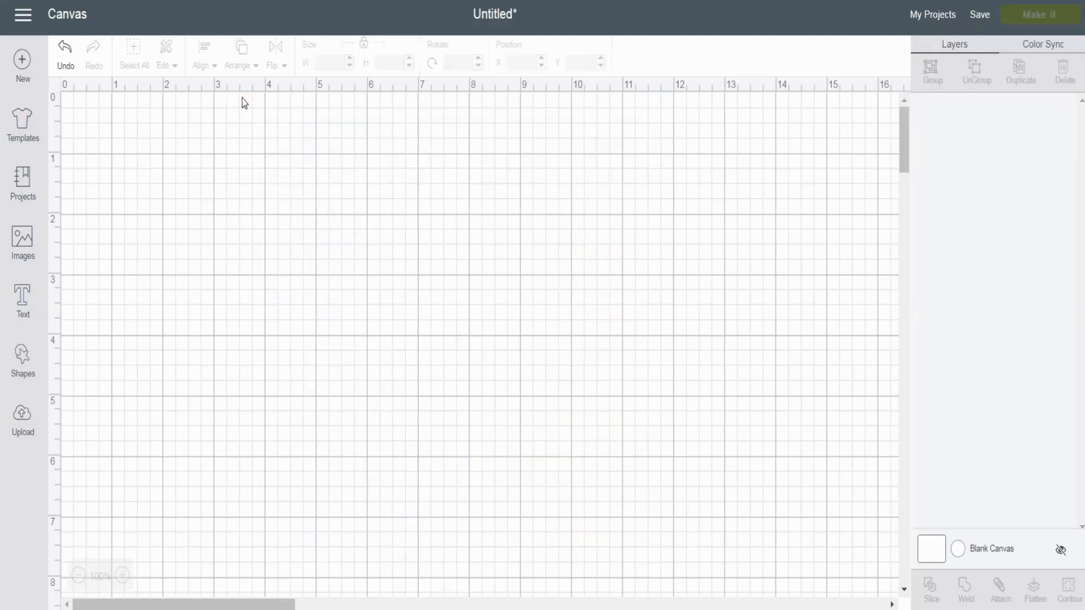
Step: Search the free images for "dog" and insert the blue dog with the pink outline onto the canvas
{"action": "left_click", "coordinate": [21, 252]}
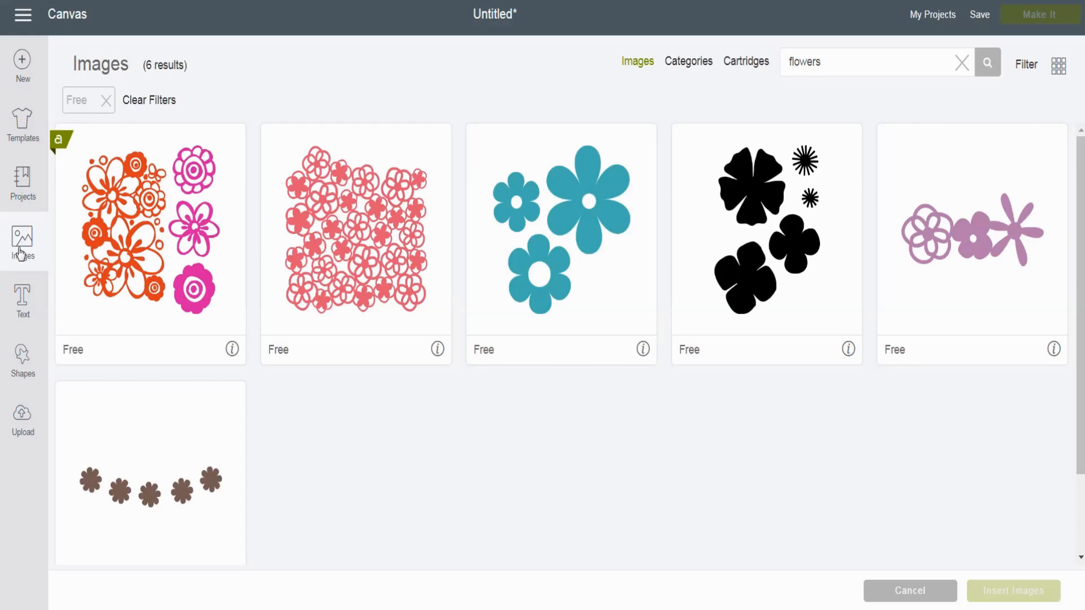
{"action": "double_click", "coordinate": [840, 61]}
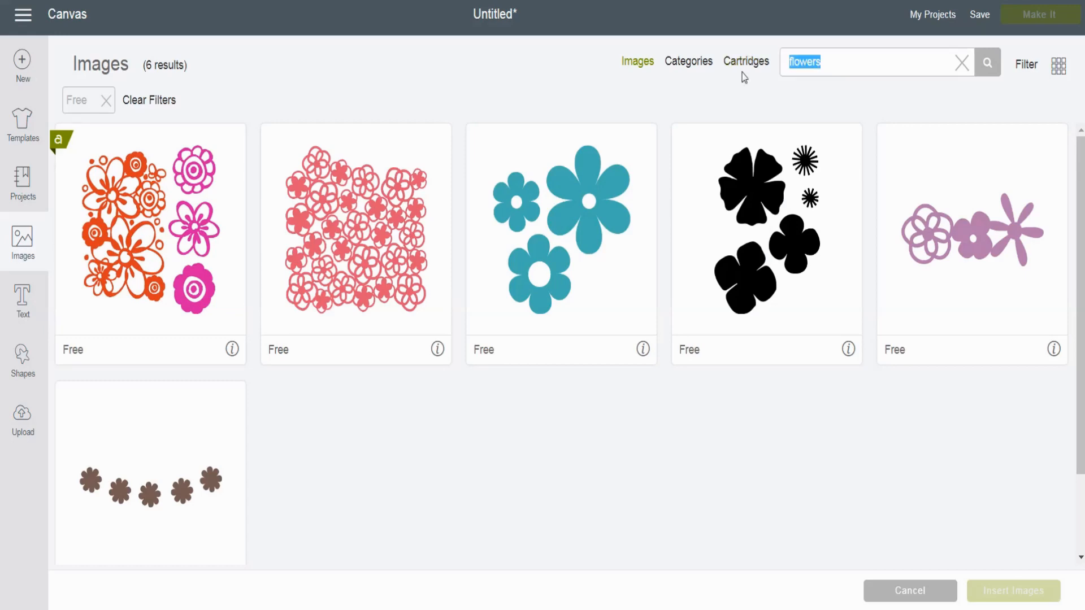
{"action": "type", "text": "dog"}
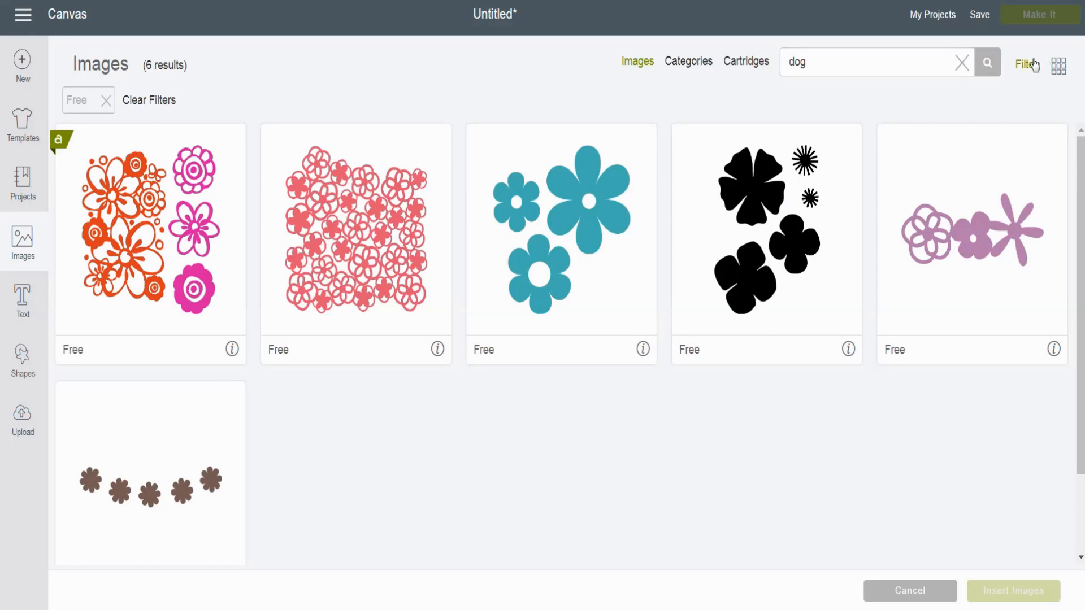
{"action": "left_click", "coordinate": [1027, 63]}
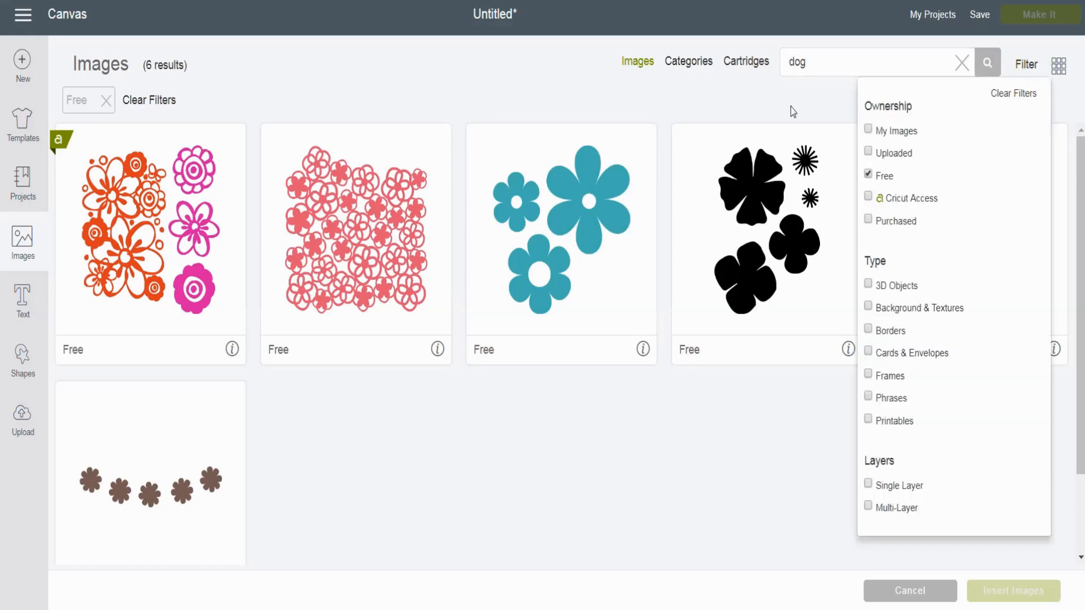
{"action": "left_click", "coordinate": [791, 107]}
{"action": "left_click", "coordinate": [820, 67]}
{"action": "key", "text": "Return"}
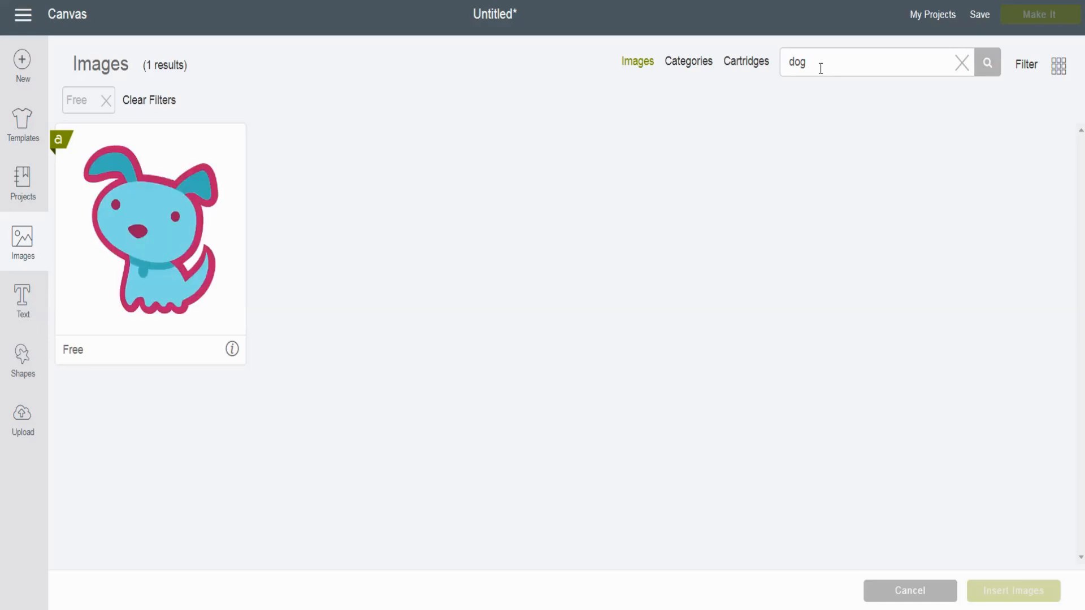
{"action": "left_click", "coordinate": [169, 244]}
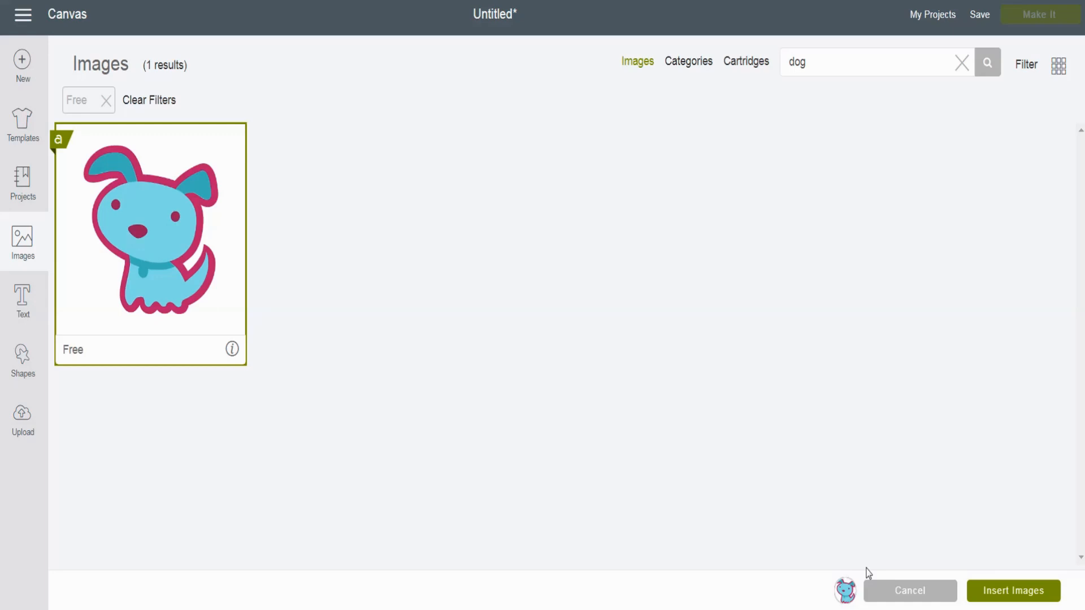
{"action": "left_click", "coordinate": [1022, 592]}
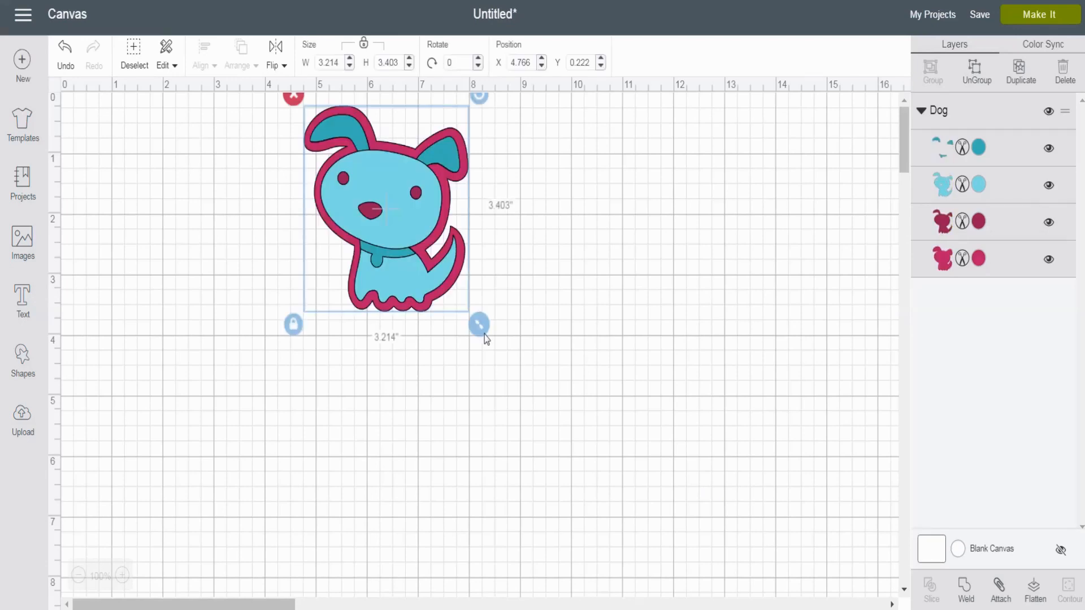
Step: Resize the dog to about 5.02 × 5.10 in and rotate it to about 355.7°
{"action": "left_click_drag", "start_coordinate": [484, 335], "coordinate": [621, 542]}
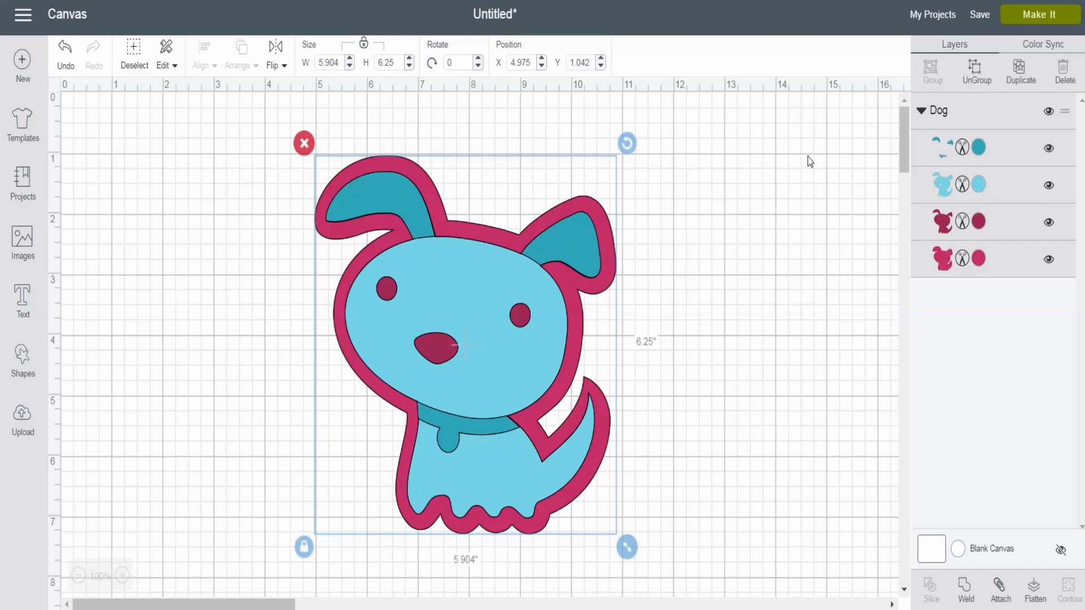
{"action": "left_click_drag", "start_coordinate": [626, 546], "coordinate": [540, 462]}
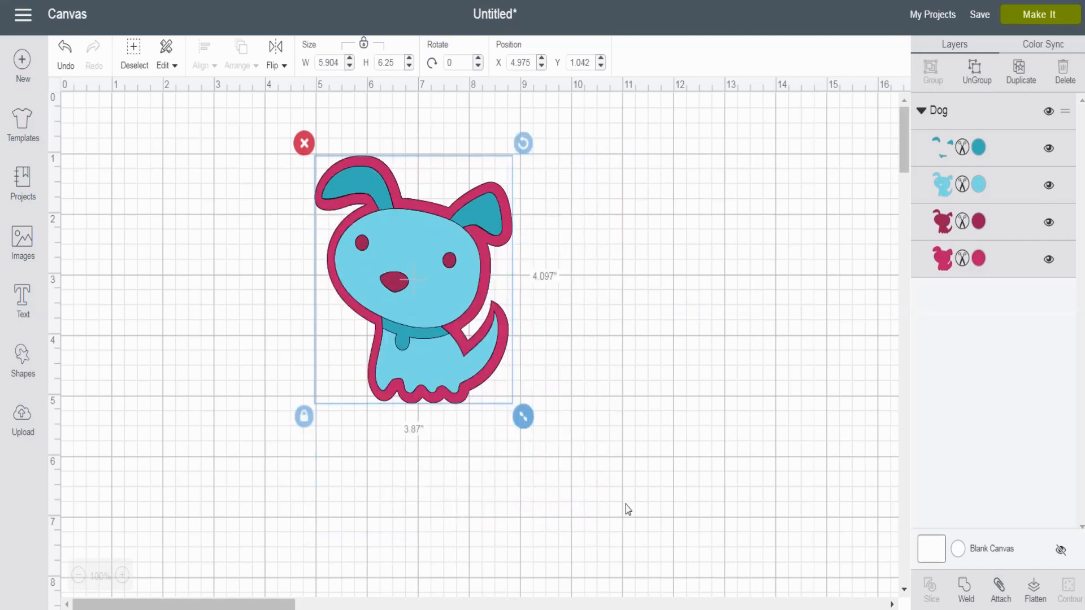
{"action": "left_click_drag", "start_coordinate": [539, 146], "coordinate": [514, 109]}
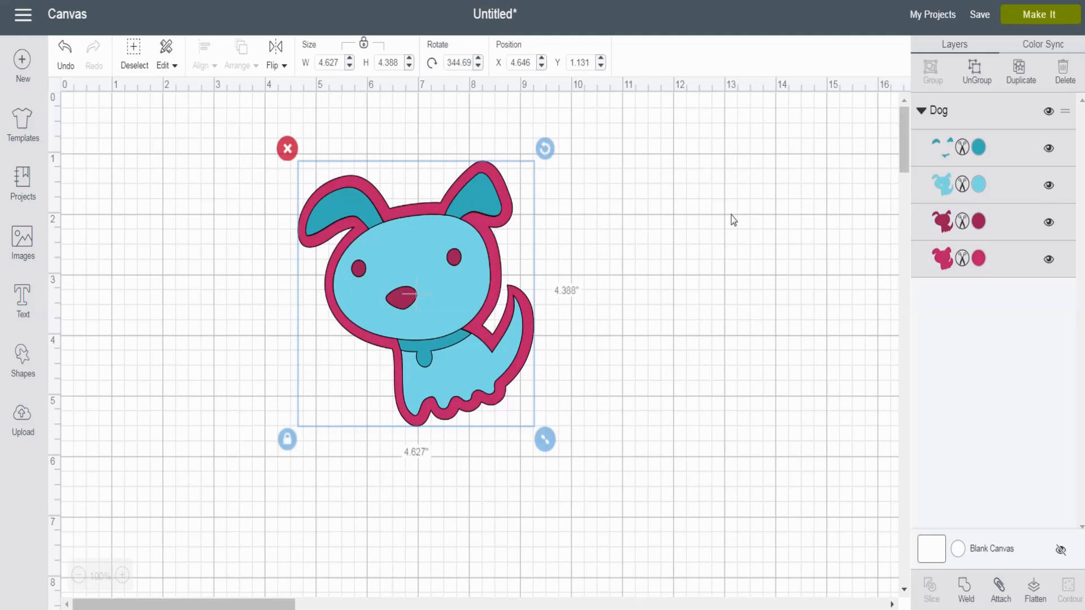
{"action": "left_click_drag", "start_coordinate": [545, 148], "coordinate": [570, 176]}
{"action": "left_click_drag", "start_coordinate": [538, 443], "coordinate": [576, 487]}
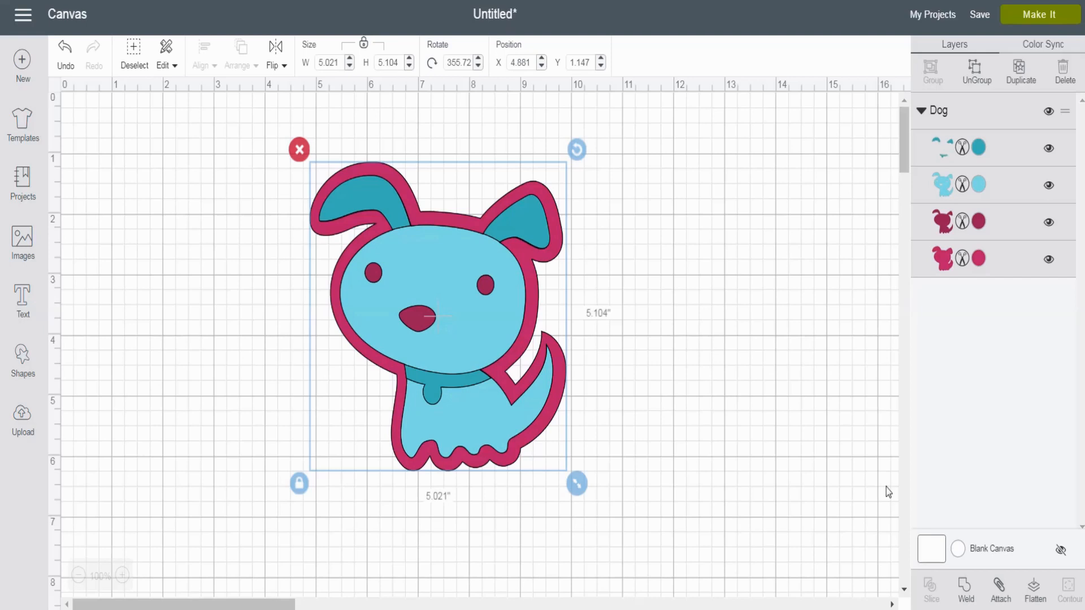
Step: Try welding the dog's layers into a single shape, and undo the weld
{"action": "left_click", "coordinate": [998, 598]}
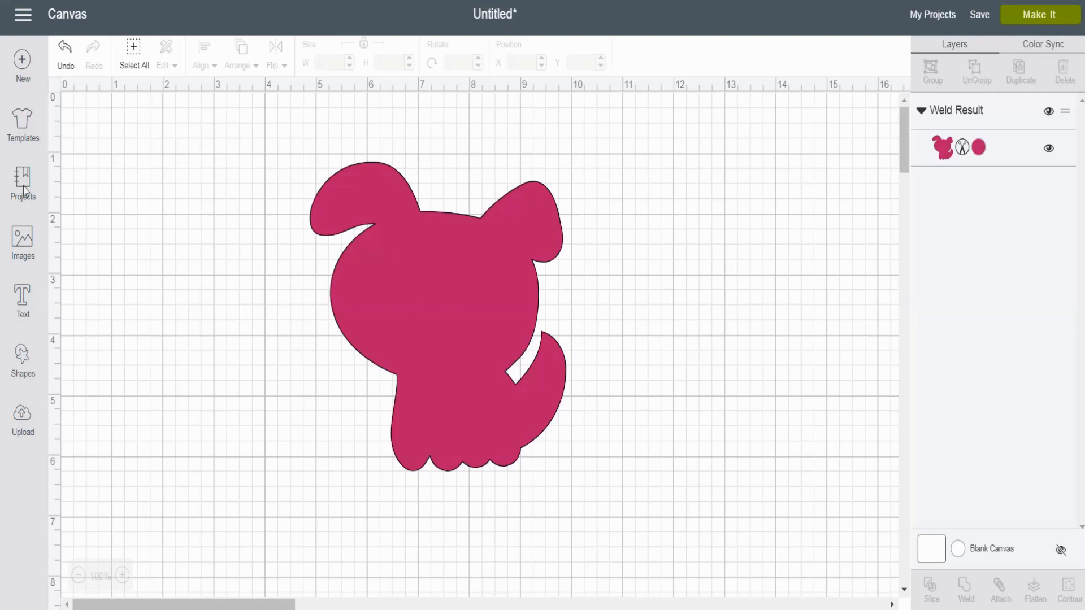
{"action": "left_click", "coordinate": [66, 67]}
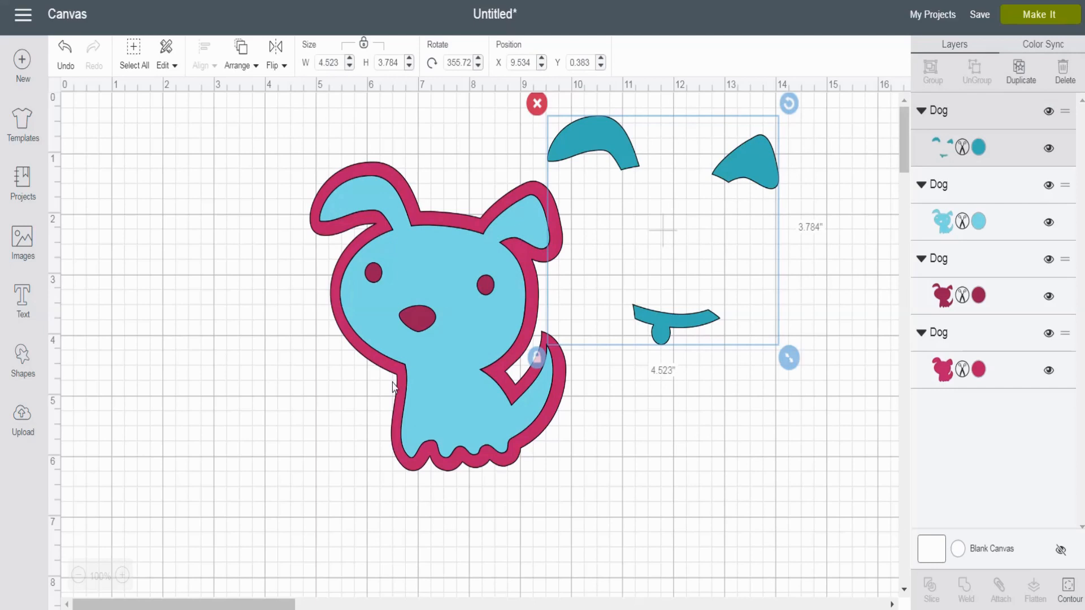
Step: Ungroup the dog and spread its four coloured layers apart on the canvas
{"action": "left_click_drag", "start_coordinate": [672, 327], "coordinate": [695, 345]}
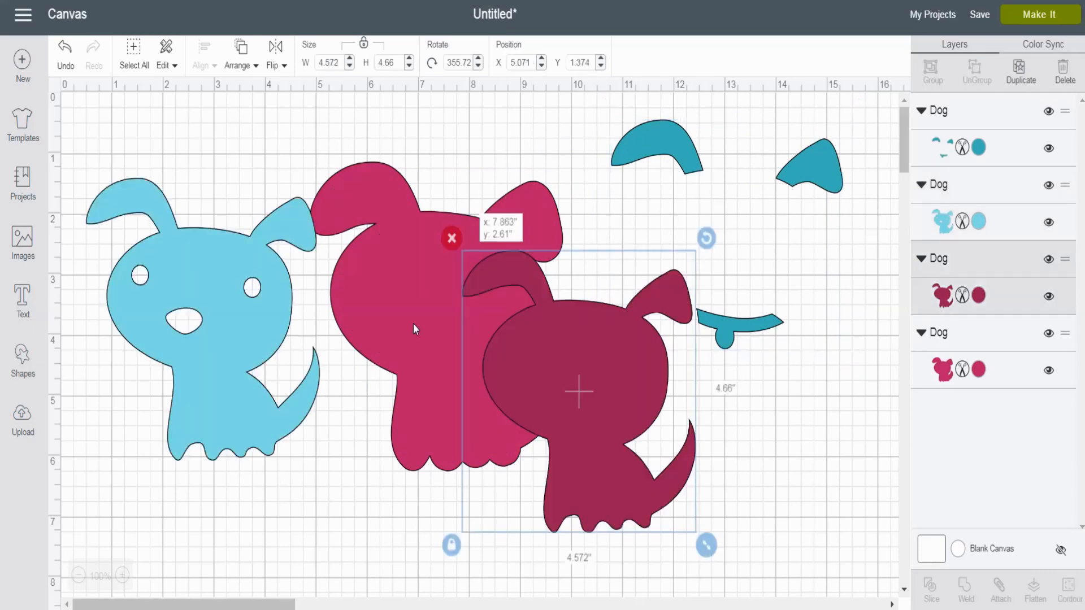
{"action": "left_click_drag", "start_coordinate": [395, 300], "coordinate": [369, 254]}
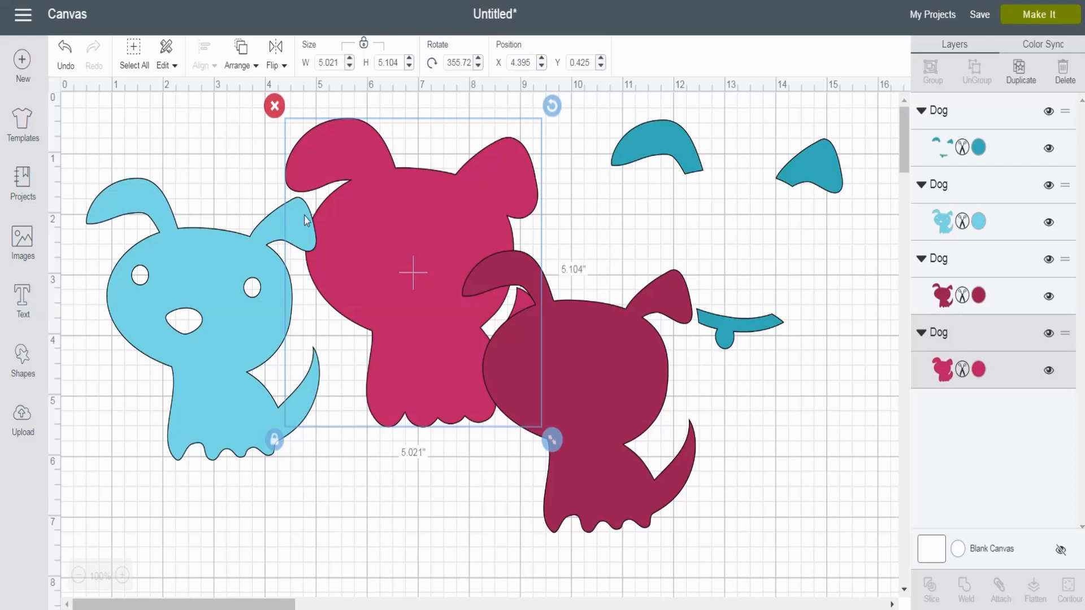
Step: Move the pink silhouette closer to the light blue dog, shift it forward one level, and bring it to the front of all layers
{"action": "left_click_drag", "start_coordinate": [305, 219], "coordinate": [243, 167]}
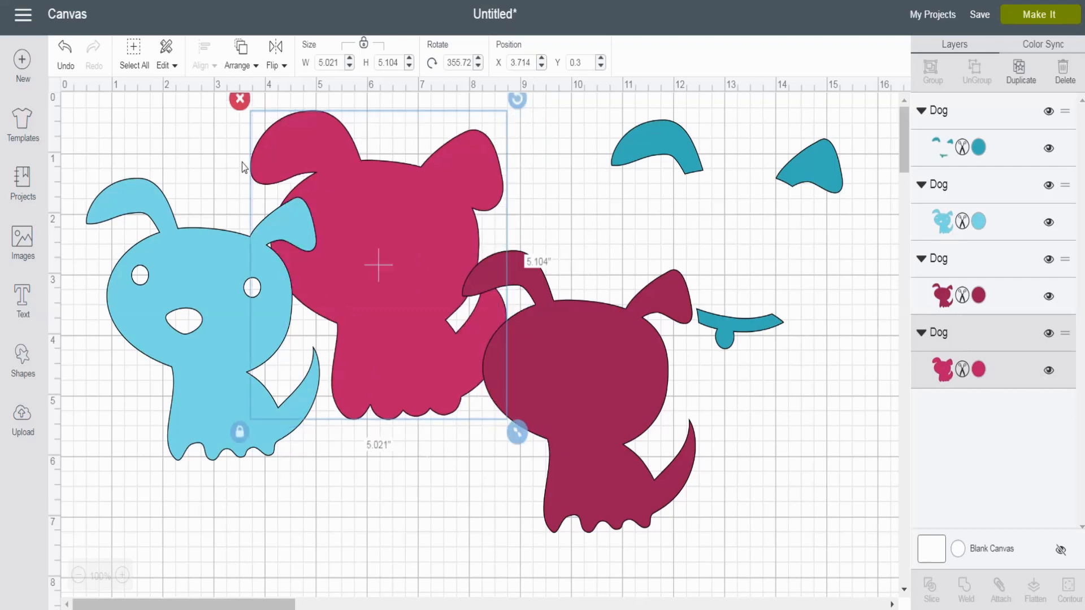
{"action": "left_click", "coordinate": [240, 65]}
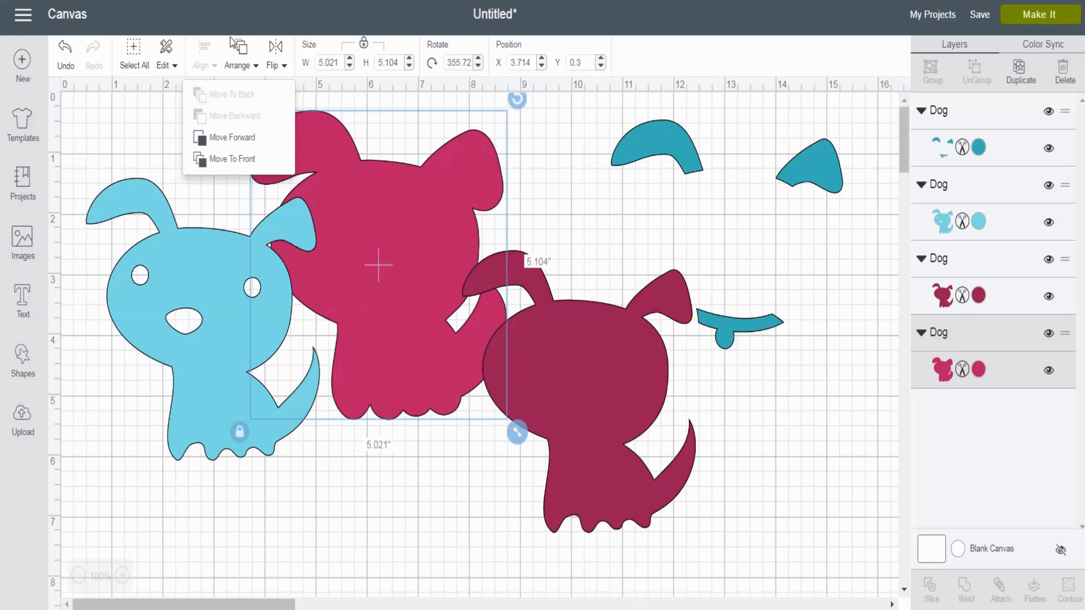
{"action": "left_click", "coordinate": [210, 138]}
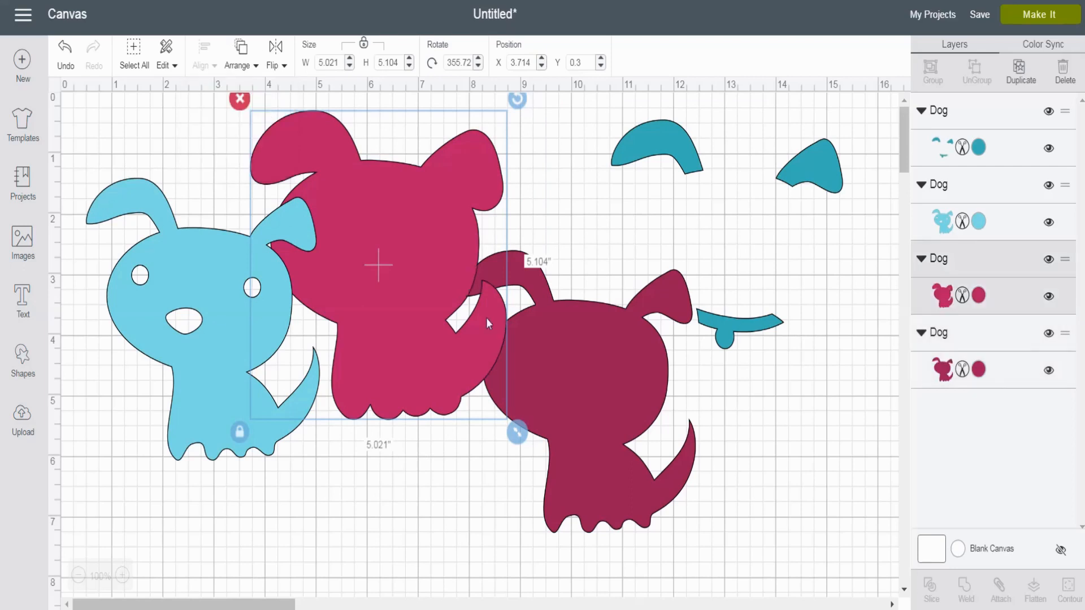
{"action": "left_click", "coordinate": [255, 67]}
{"action": "left_click", "coordinate": [247, 170]}
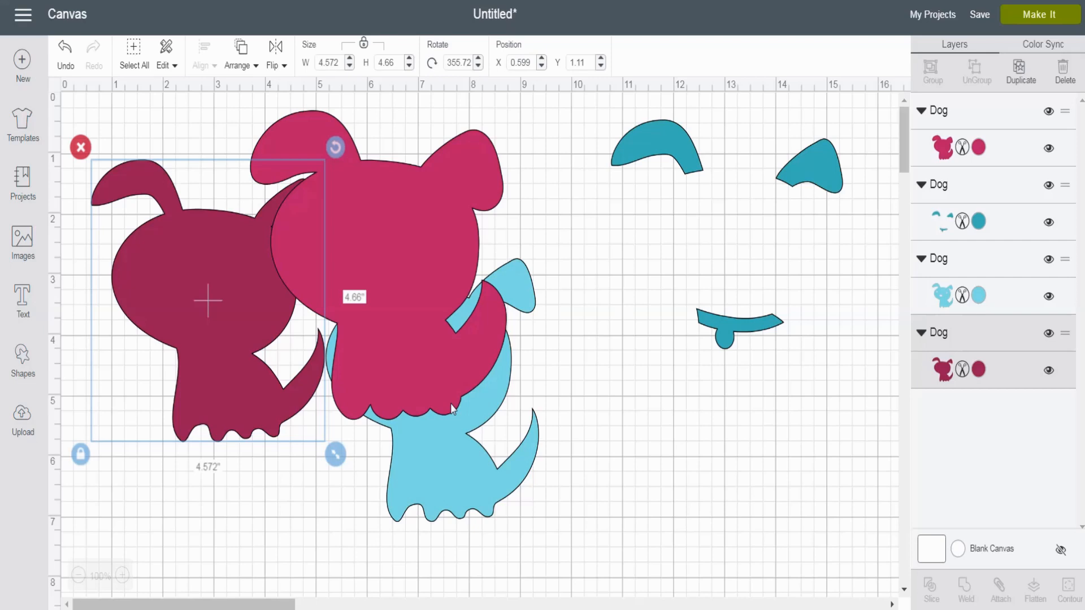
Step: Place the pink silhouette over the maroon dog and send it to the back of the stack
{"action": "left_click_drag", "start_coordinate": [452, 407], "coordinate": [256, 411]}
{"action": "left_click", "coordinate": [242, 67]}
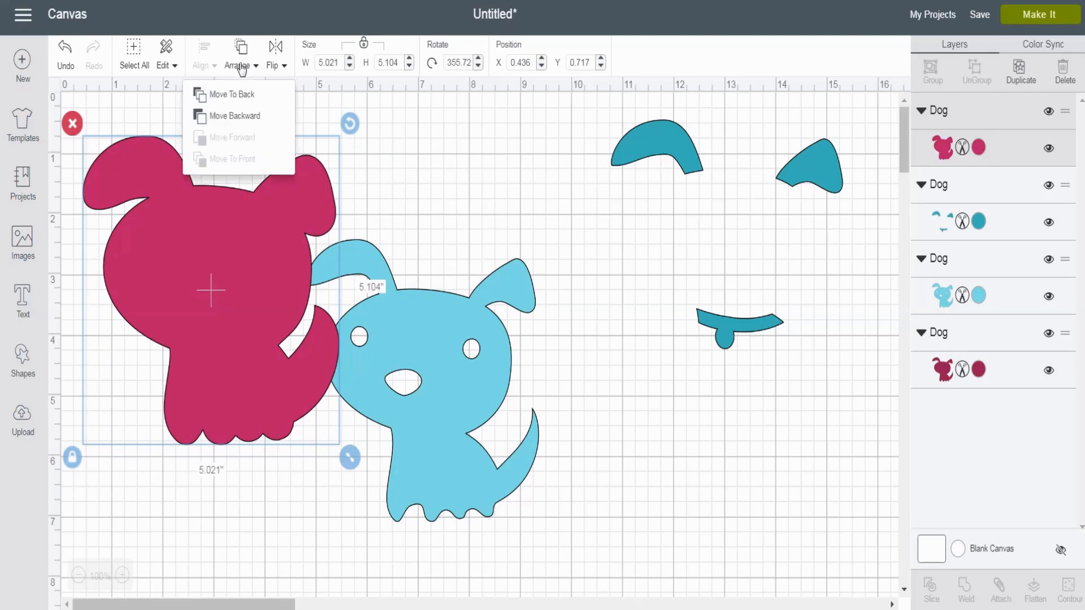
{"action": "left_click", "coordinate": [239, 93]}
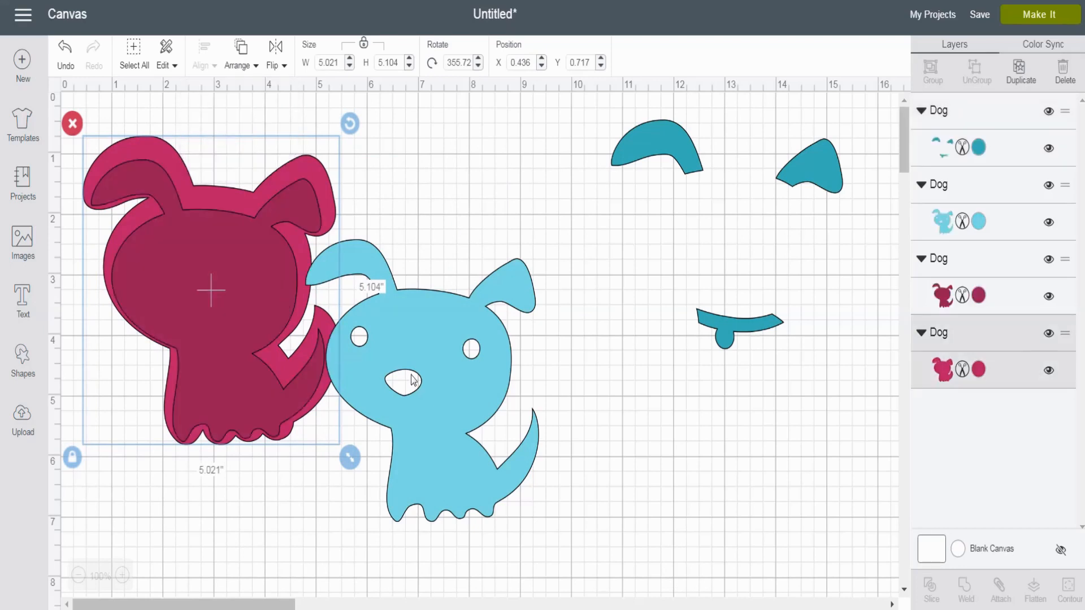
Step: Bring the separated dog layers closer together, select them all and align them with Center
{"action": "left_click_drag", "start_coordinate": [412, 380], "coordinate": [410, 332]}
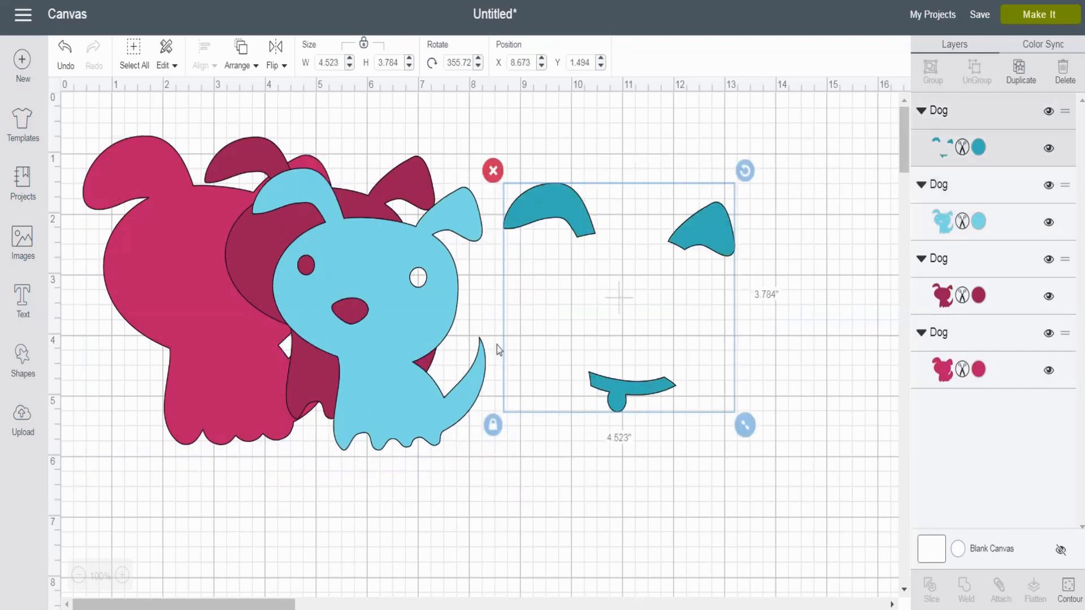
{"action": "left_click", "coordinate": [135, 54]}
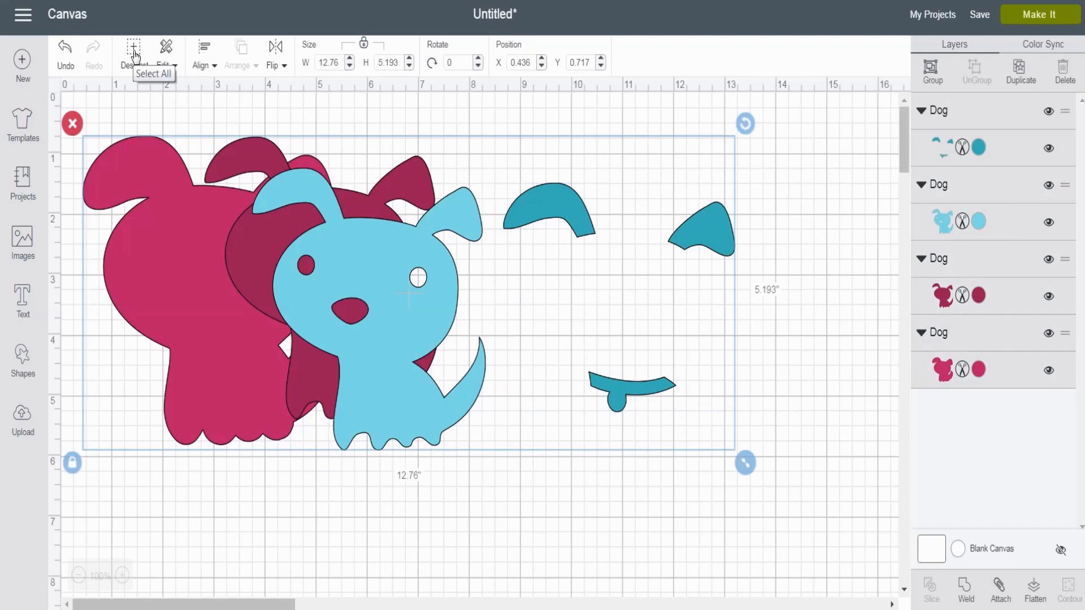
{"action": "left_click", "coordinate": [202, 58]}
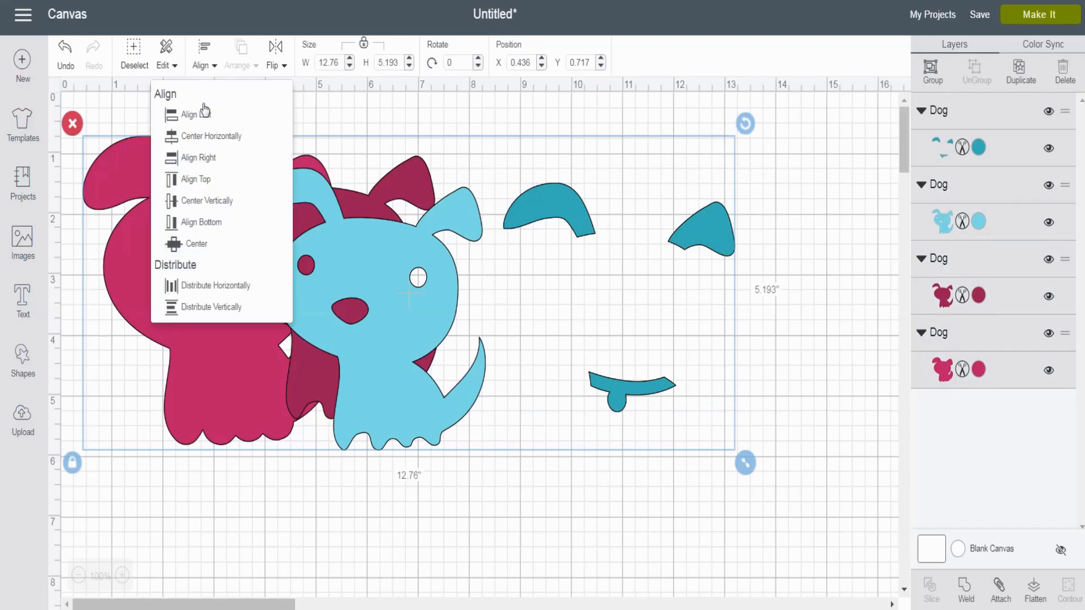
{"action": "left_click", "coordinate": [196, 243]}
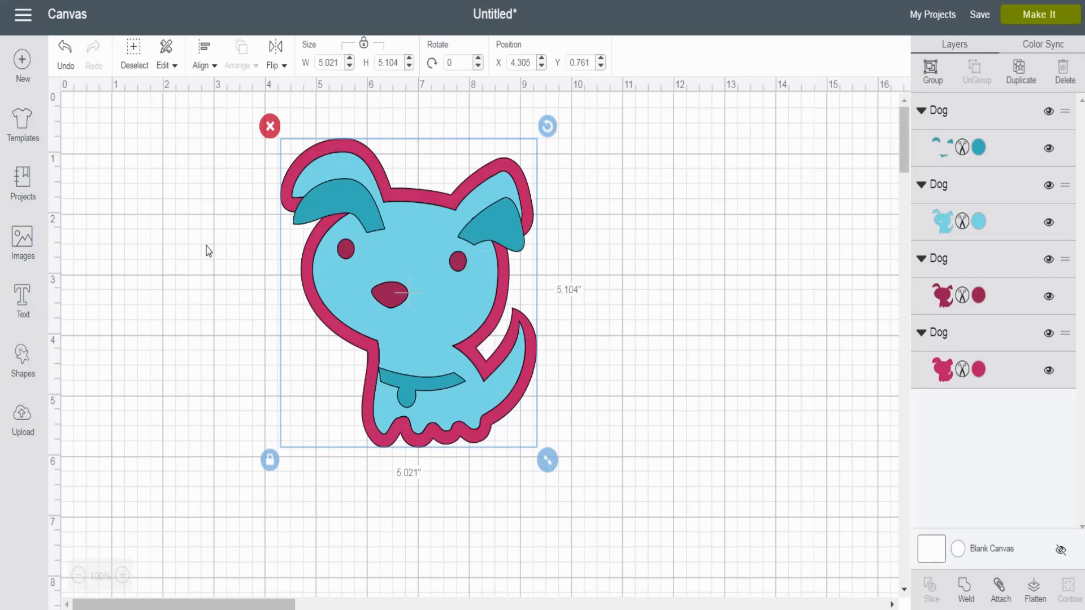
Step: Move the teal ears and collar up into place on the dog, and group all four layers
{"action": "left_click", "coordinate": [289, 338]}
{"action": "left_click_drag", "start_coordinate": [342, 198], "coordinate": [340, 171]}
{"action": "left_click_drag", "start_coordinate": [616, 482], "coordinate": [266, 120]}
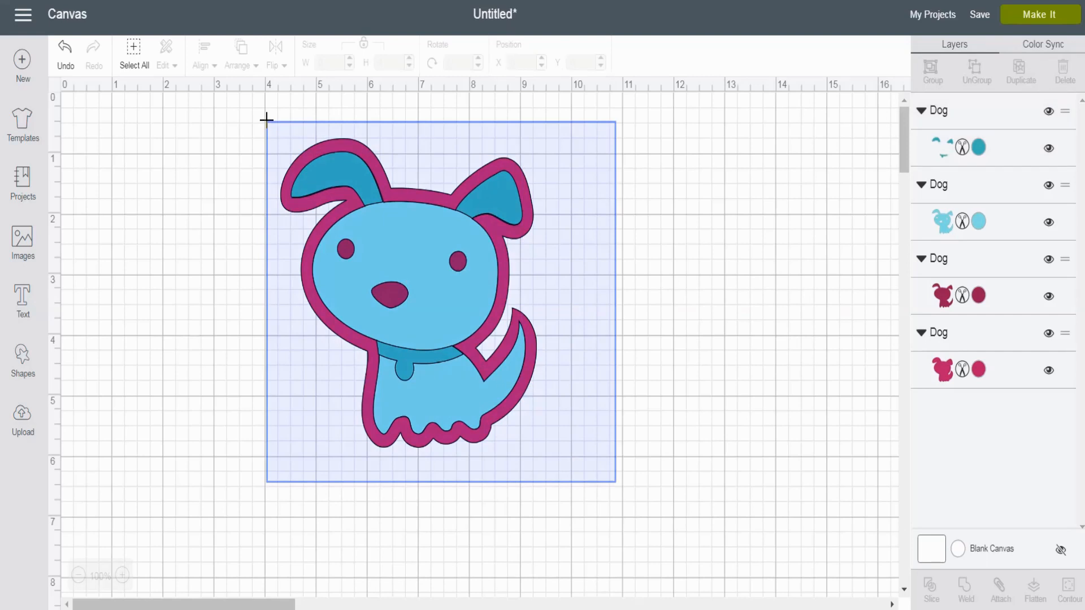
{"action": "left_click_drag", "start_coordinate": [266, 120], "coordinate": [266, 120]}
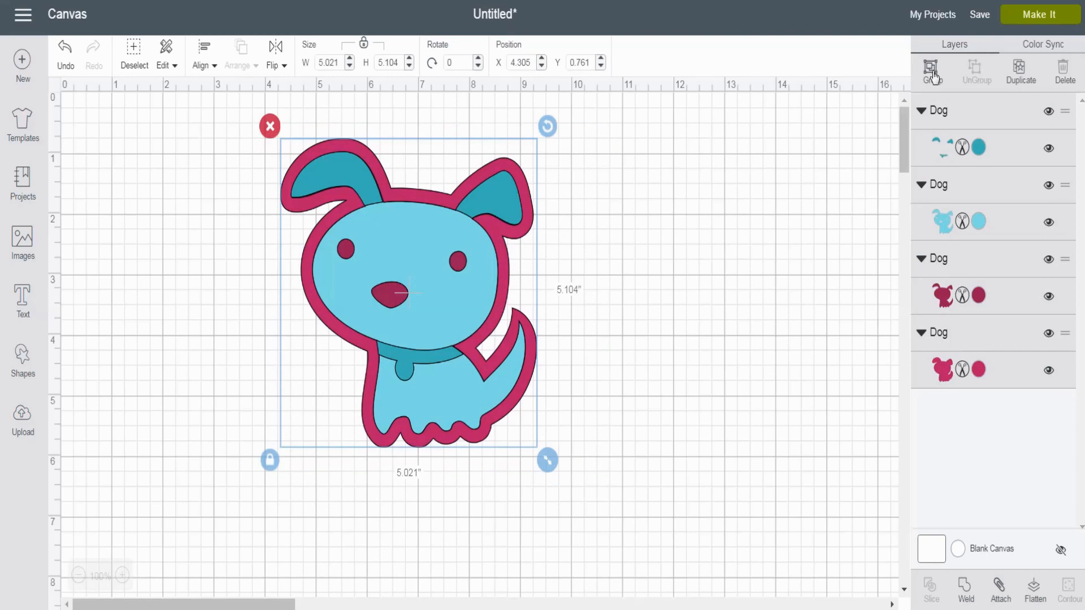
{"action": "key", "text": "ctrl+g"}
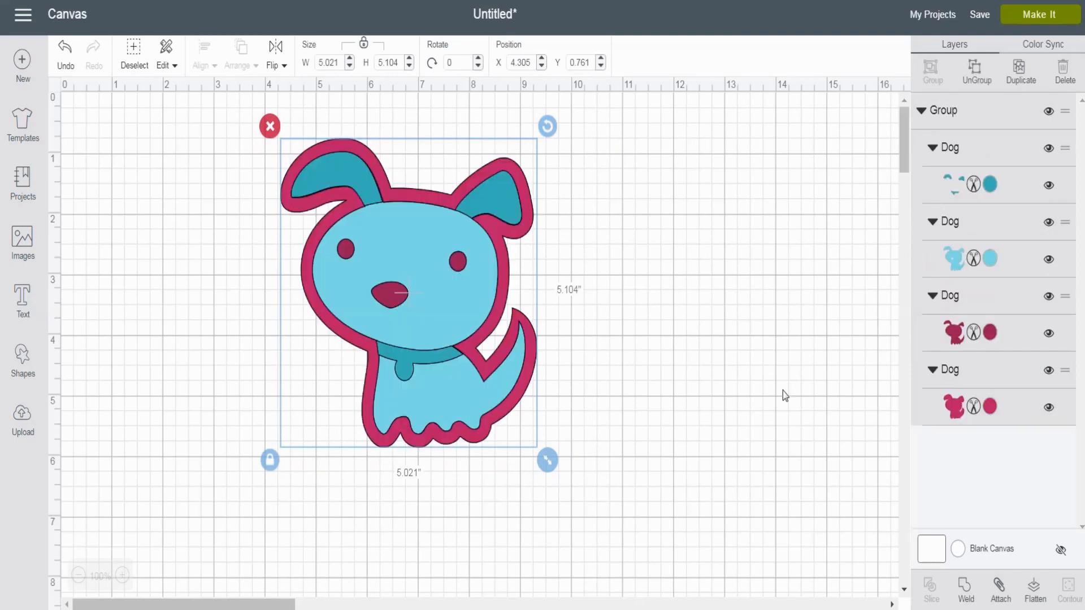
Step: Rotate the grouped dog to about 359.7° and move it as one unit to about X 4.81, Y 1.36
{"action": "left_click_drag", "start_coordinate": [547, 126], "coordinate": [535, 110]}
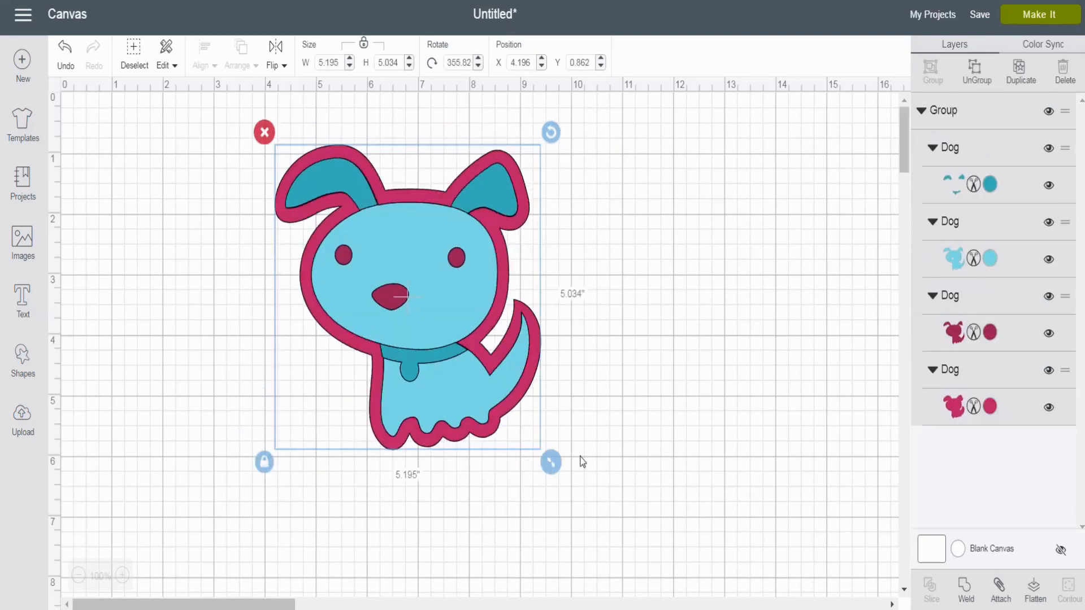
{"action": "left_click", "coordinate": [677, 320]}
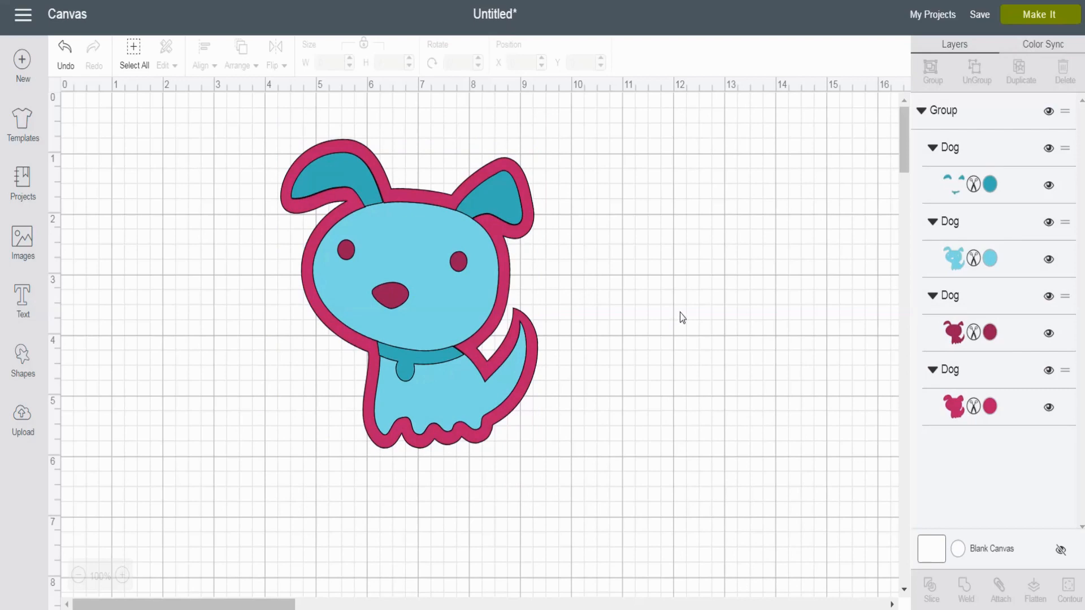
{"action": "left_click_drag", "start_coordinate": [396, 285], "coordinate": [319, 252]}
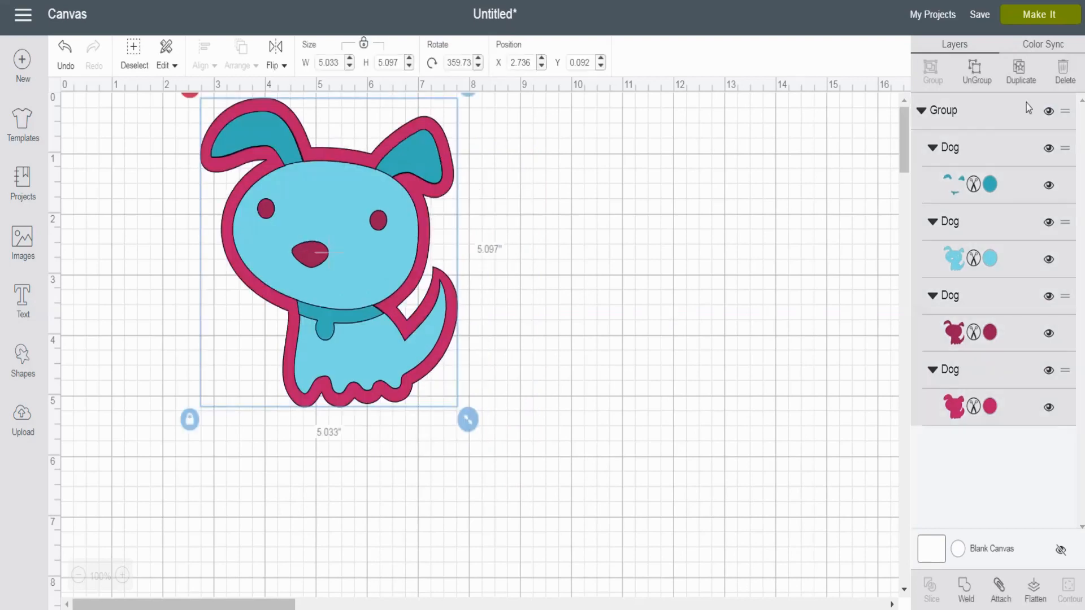
{"action": "left_click_drag", "start_coordinate": [417, 362], "coordinate": [523, 439]}
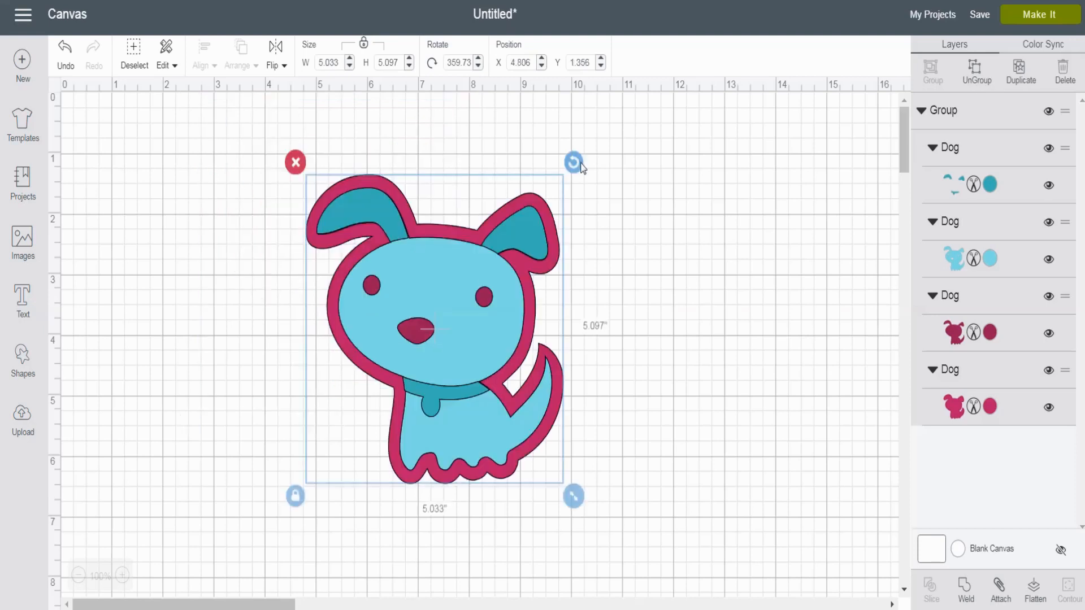